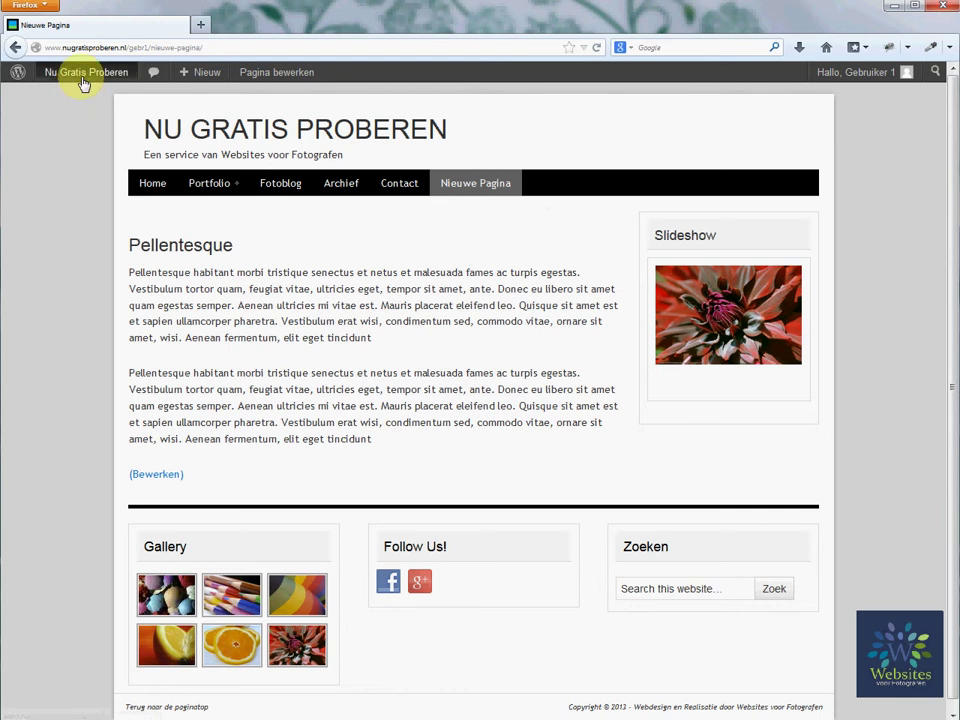
# Move Nieuwe Pagina between Home and Portfolio in Hoofdmenu, save the menu and view the site.
pyautogui.moveTo(85, 79)
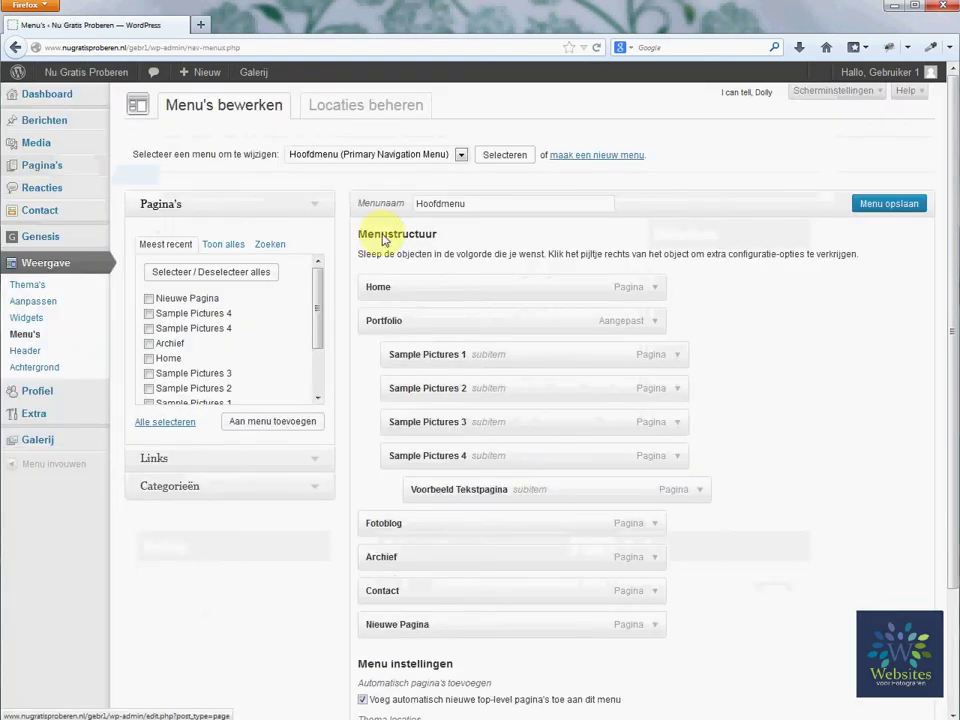
pyautogui.scroll(-1, 484, 238)
pyautogui.scroll(-1, 484, 238)
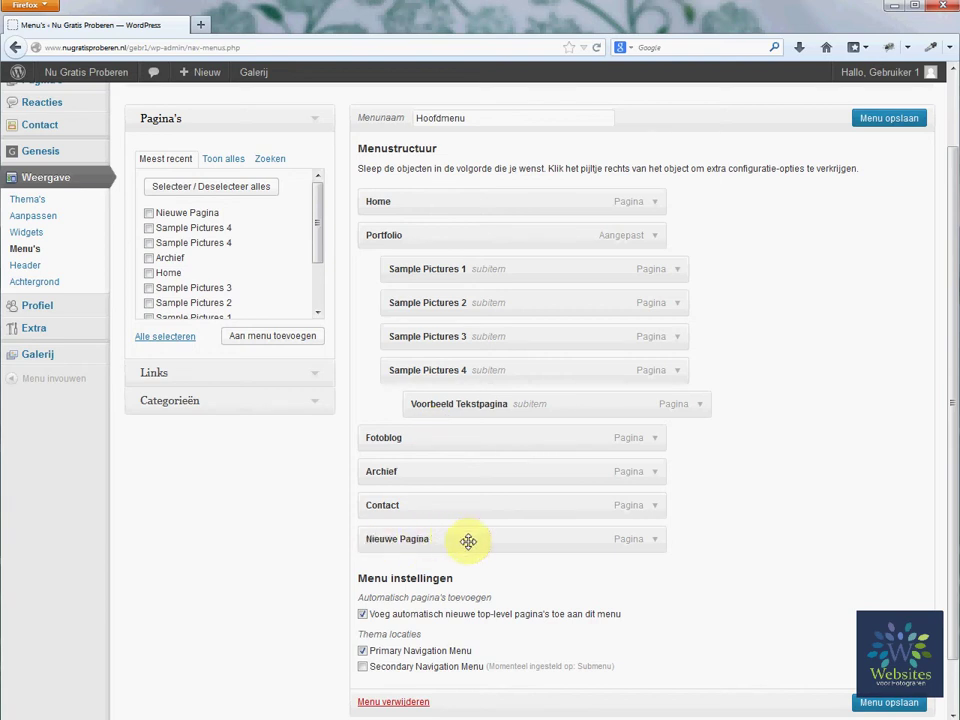
pyautogui.moveTo(468, 541); pyautogui.dragTo(464, 239)
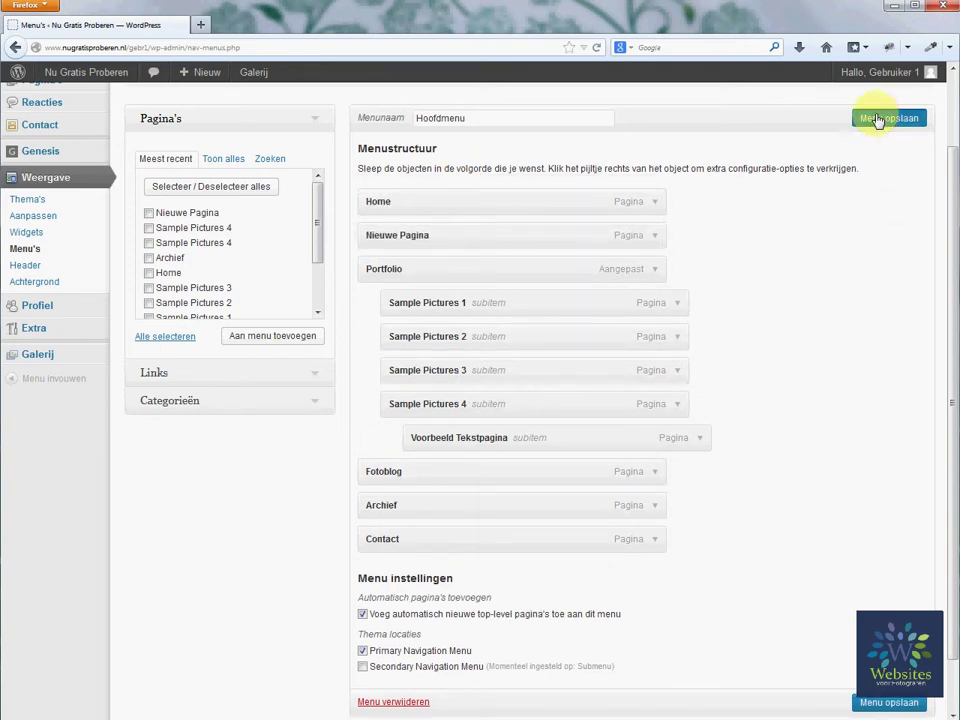
pyautogui.click(876, 120)
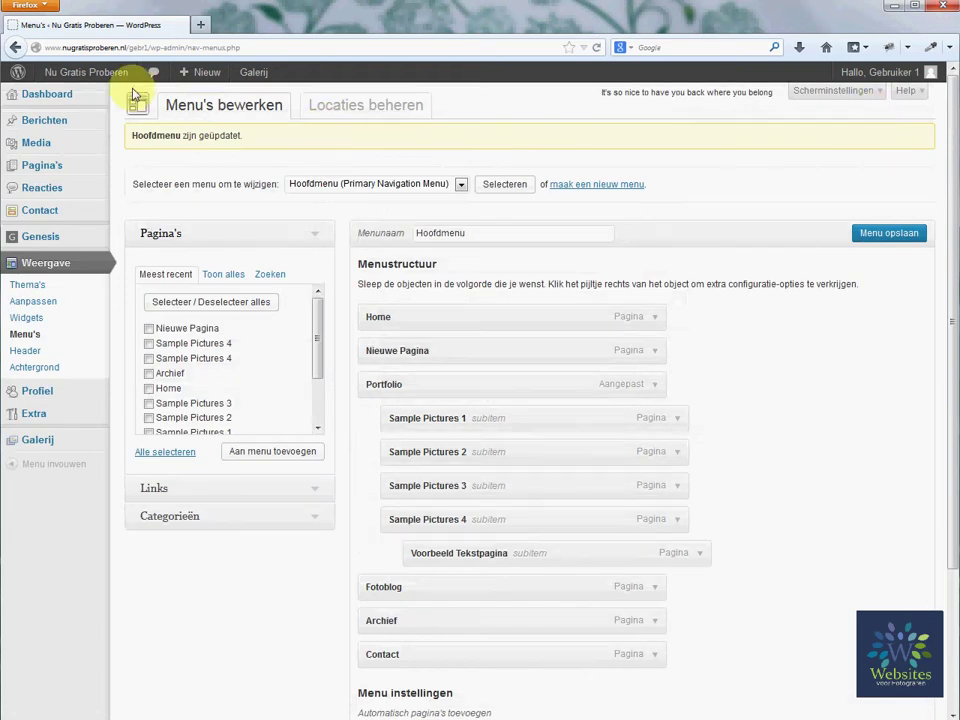
pyautogui.click(94, 100)
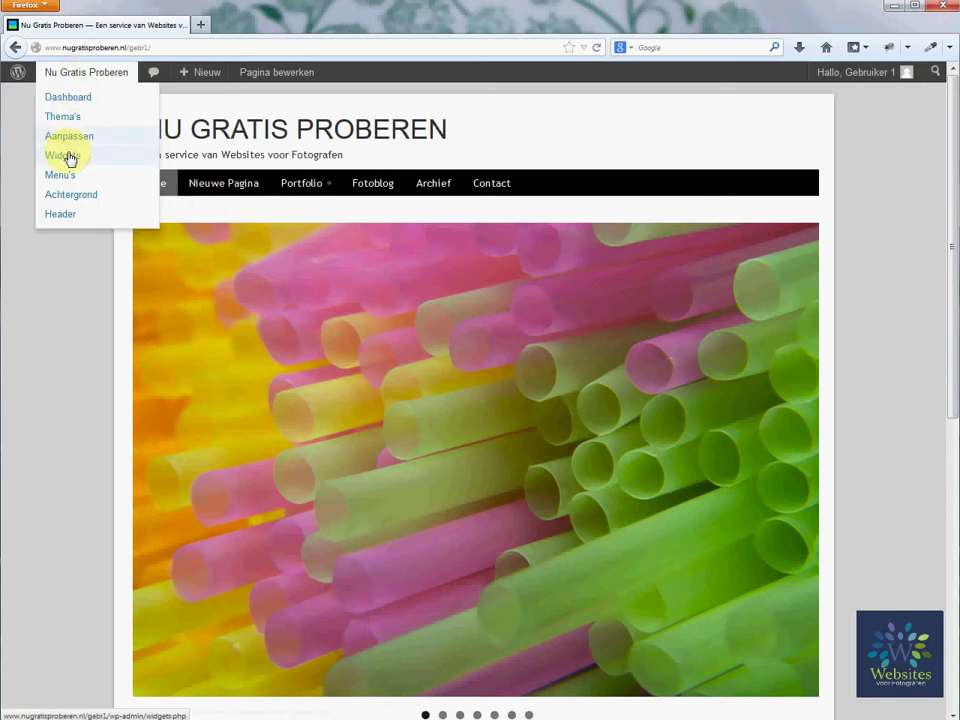
# Make Nieuwe Pagina a subitem of Home in Hoofdmenu, save the menu and check the site's Home submenu.
pyautogui.click(69, 178)
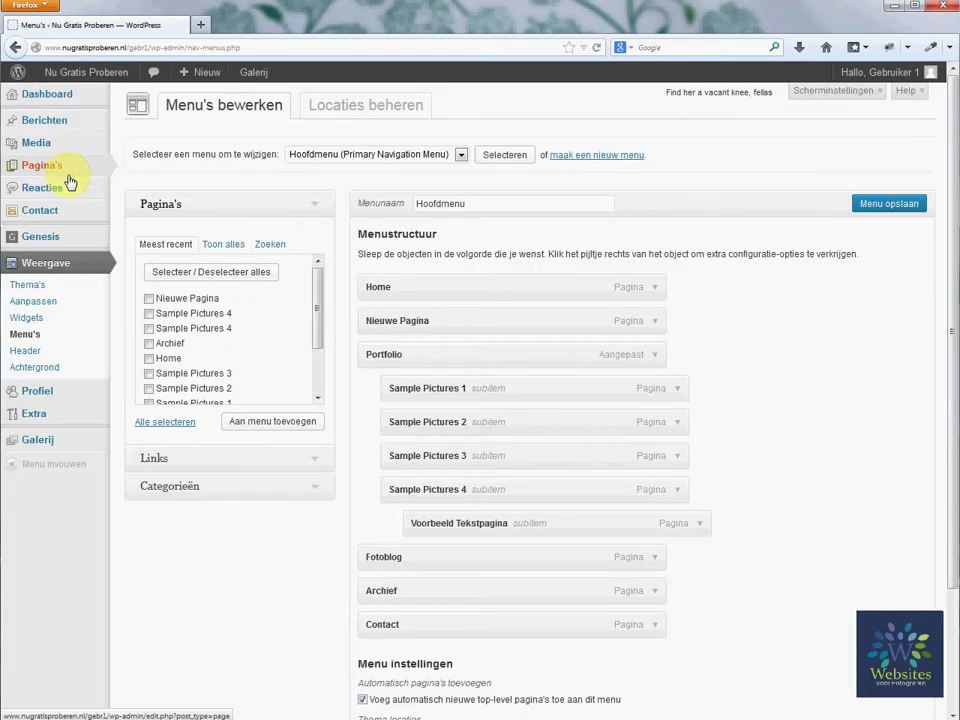
pyautogui.moveTo(446, 321); pyautogui.dragTo(474, 324)
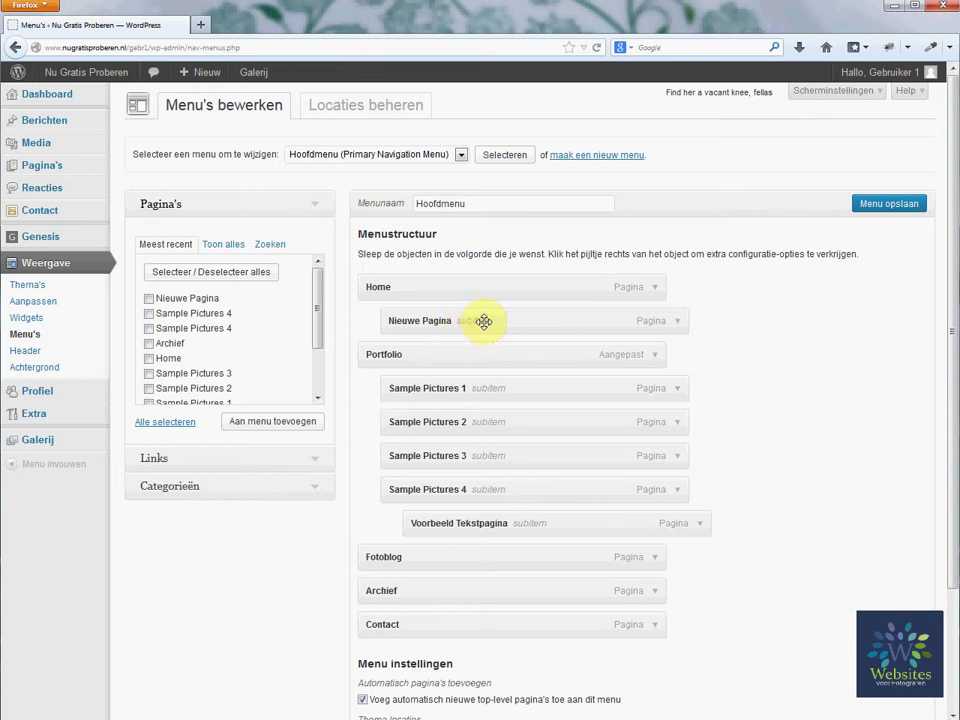
pyautogui.click(875, 204)
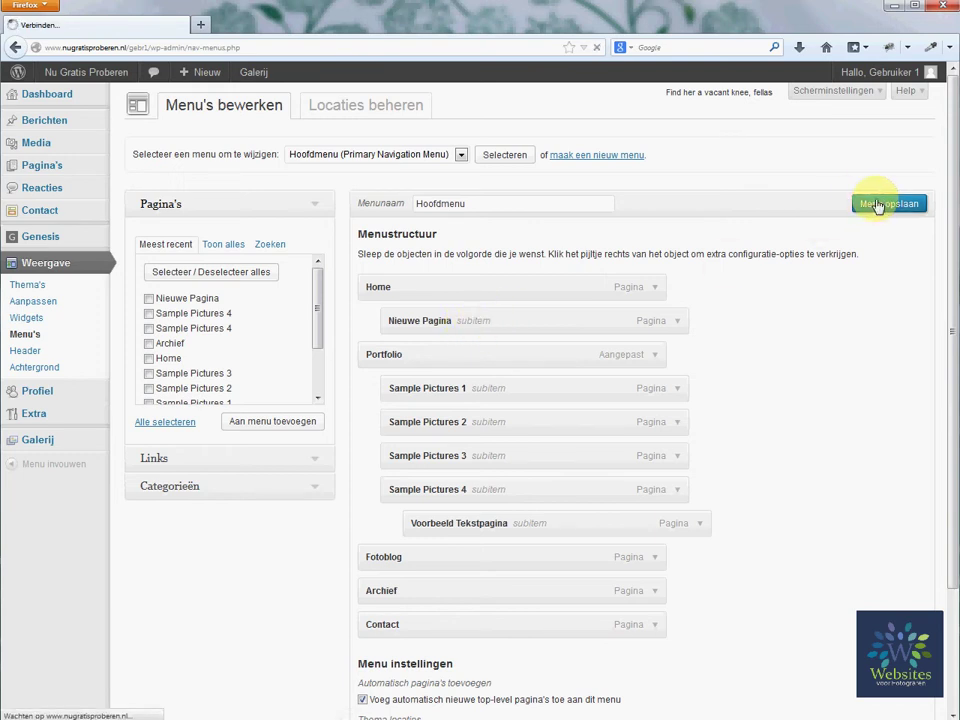
pyautogui.moveTo(48, 76)
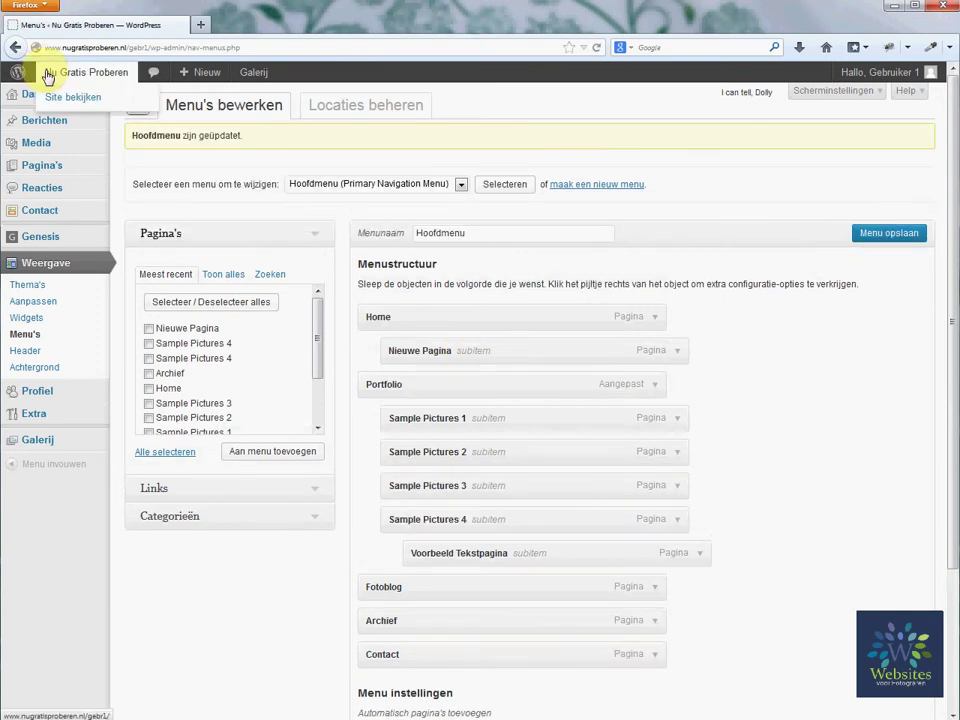
pyautogui.click(57, 98)
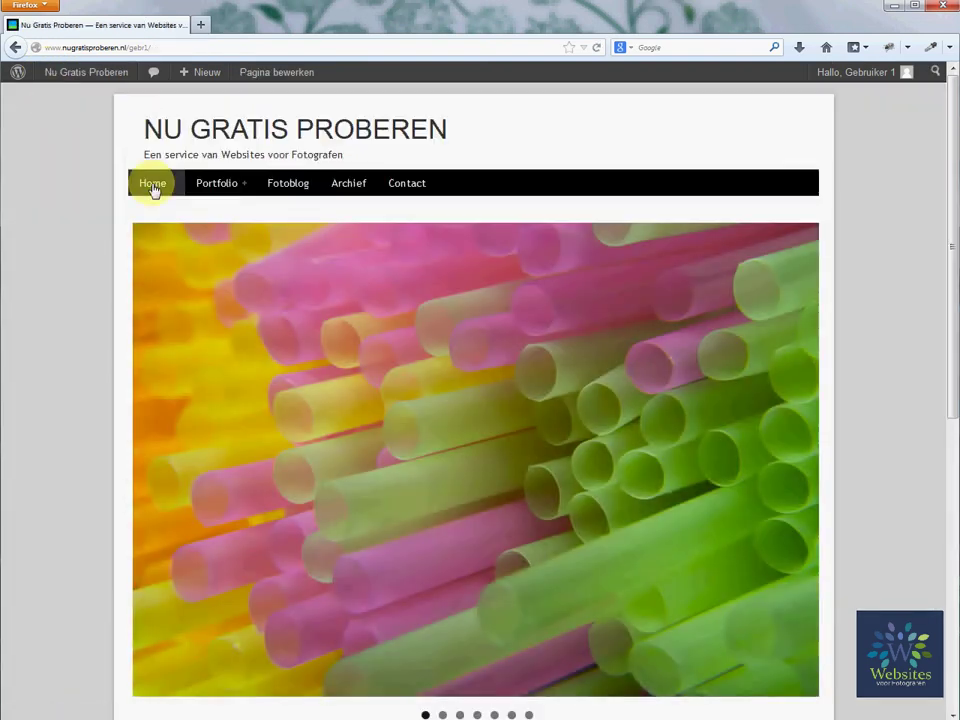
pyautogui.moveTo(157, 190)
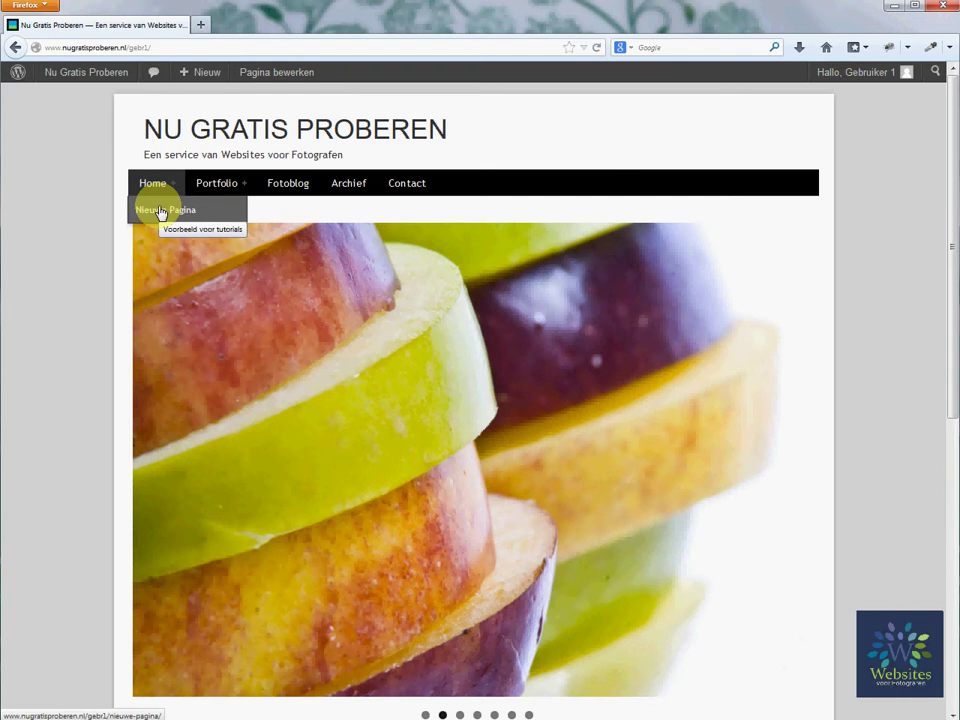
# Inspect the Nieuwe Pagina item's options in Hoofdmenu, return the item to top level after Home and save the menu.
pyautogui.moveTo(89, 75)
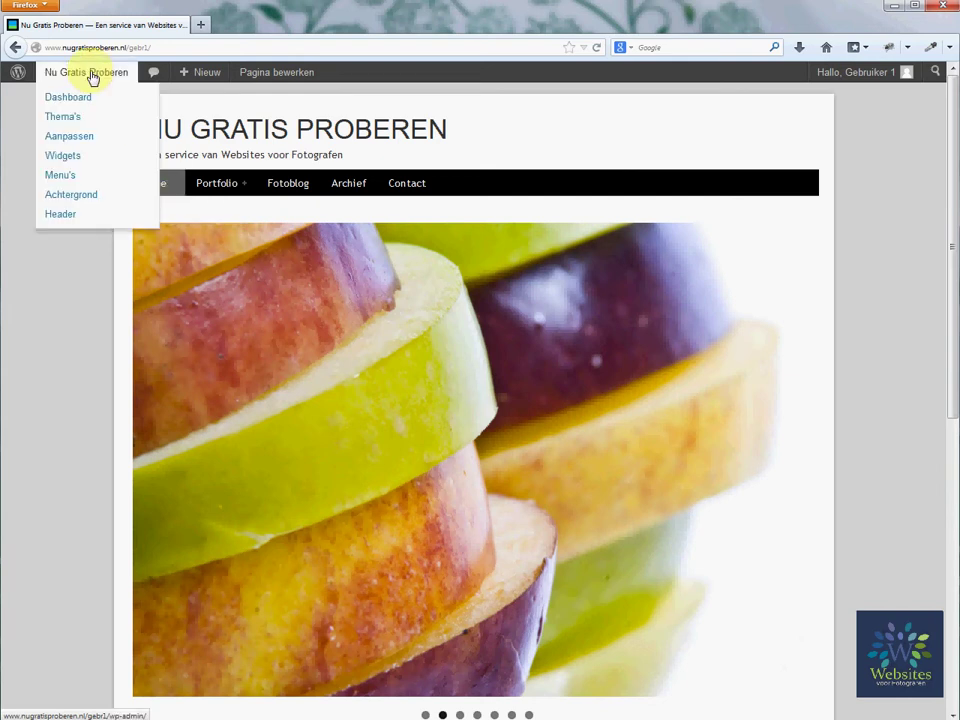
pyautogui.click(74, 180)
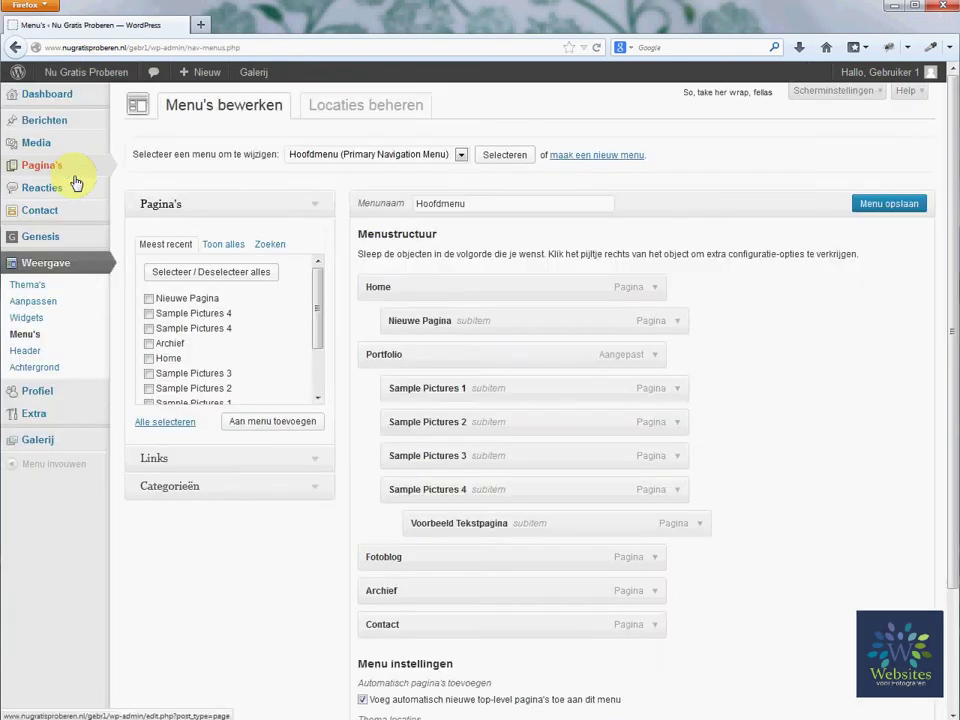
pyautogui.click(678, 323)
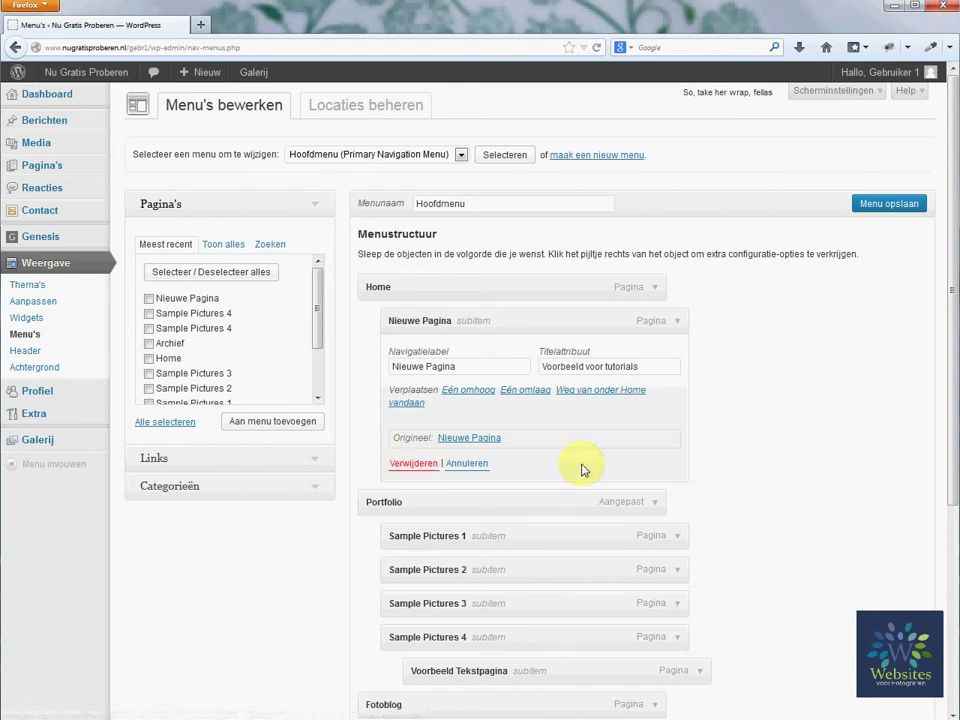
pyautogui.click(680, 326)
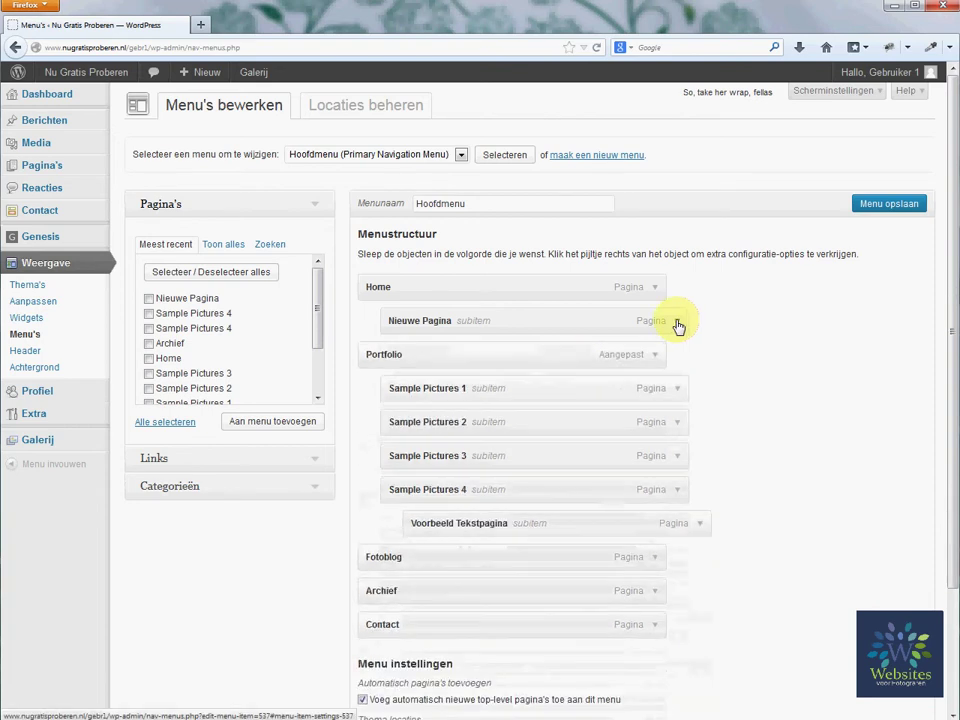
pyautogui.moveTo(568, 317); pyautogui.dragTo(549, 319)
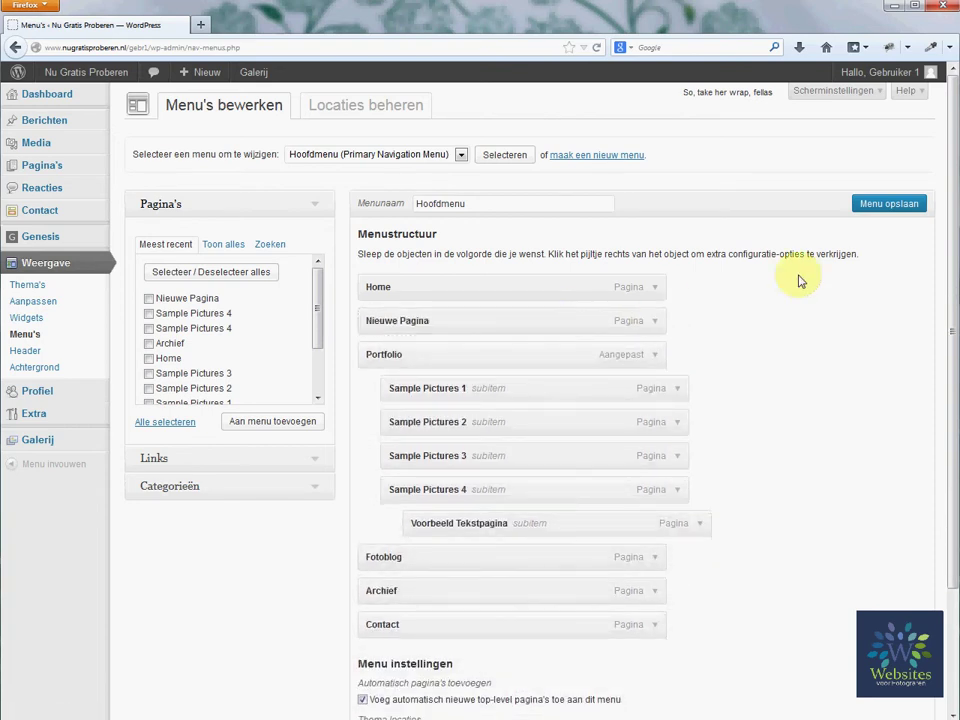
pyautogui.click(889, 204)
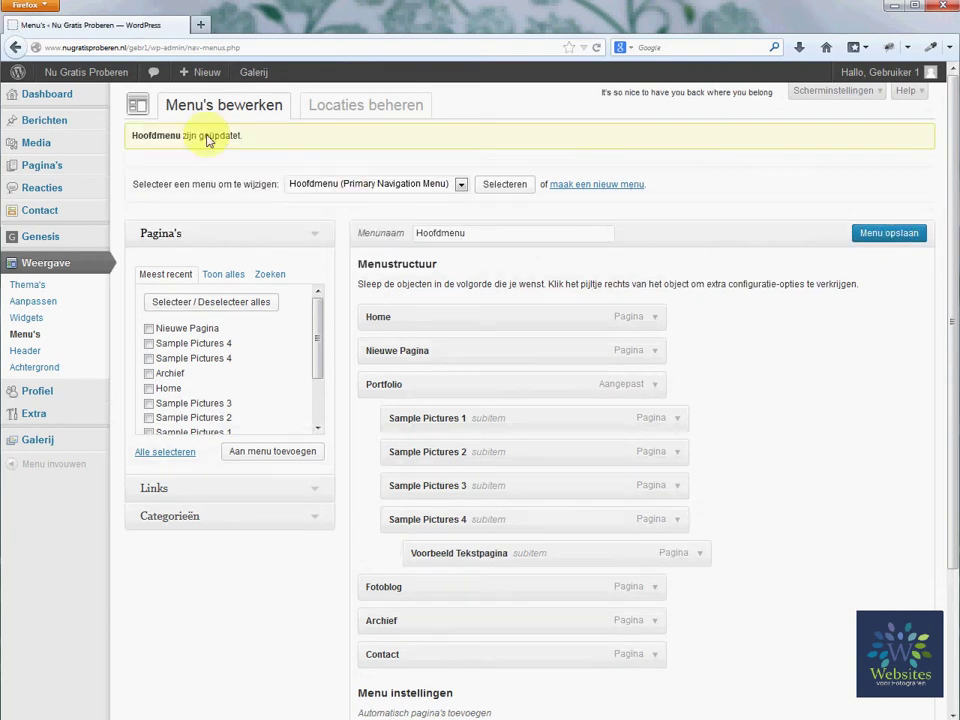
# View the site and test the Portfolio item in its navigation bar.
pyautogui.moveTo(66, 73)
pyautogui.click(95, 98)
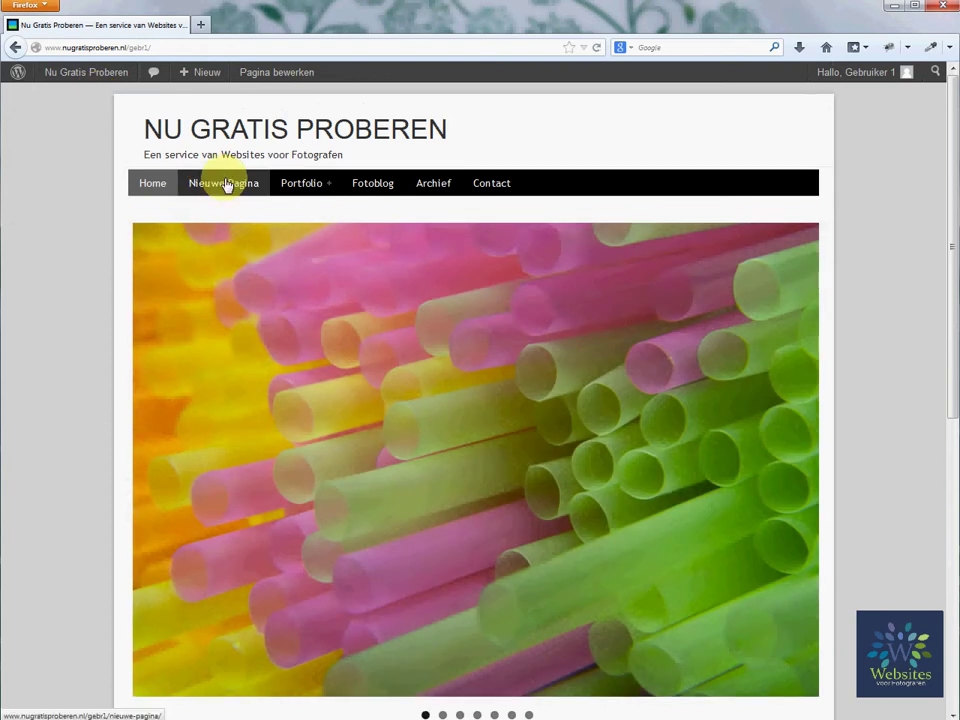
pyautogui.click(297, 188)
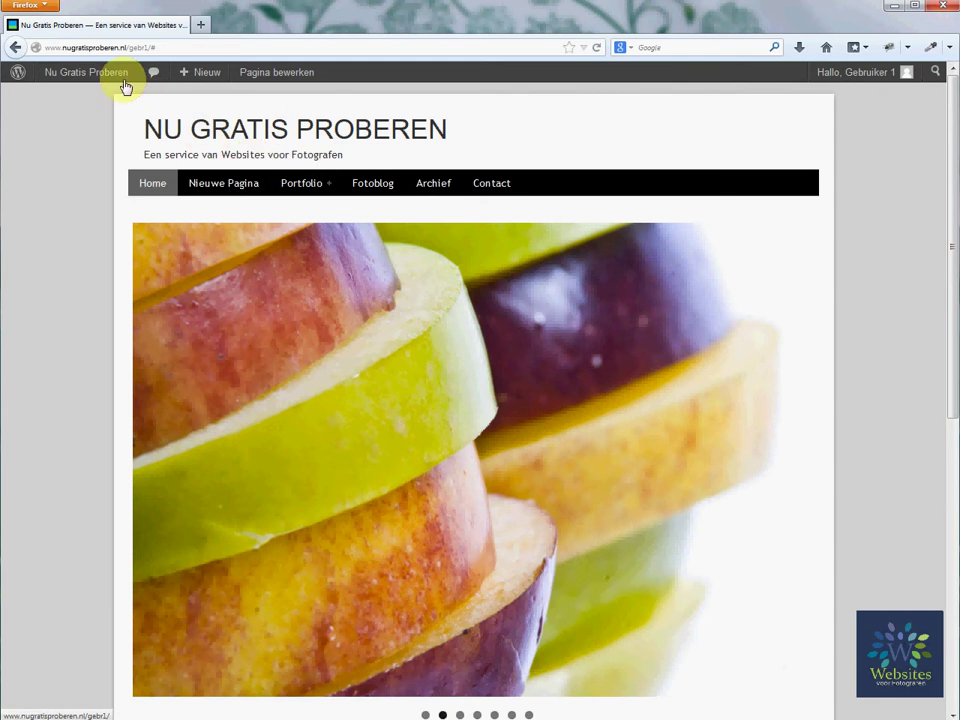
# Add a custom link to Hoofdmenu with the URL # and the link text HoofdPagina.
pyautogui.moveTo(116, 79)
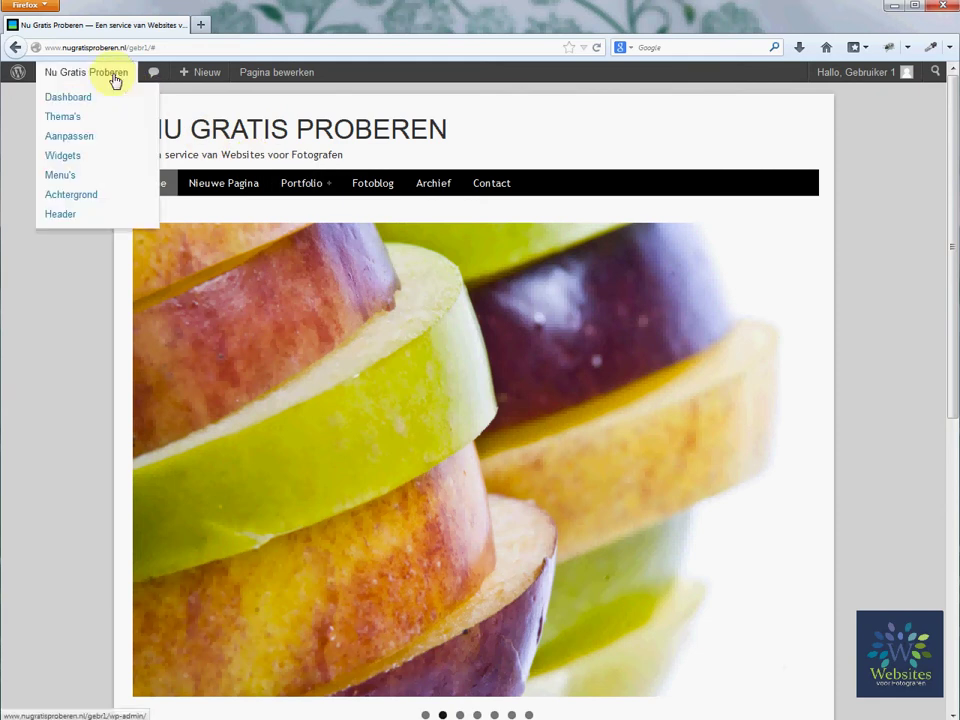
pyautogui.click(62, 175)
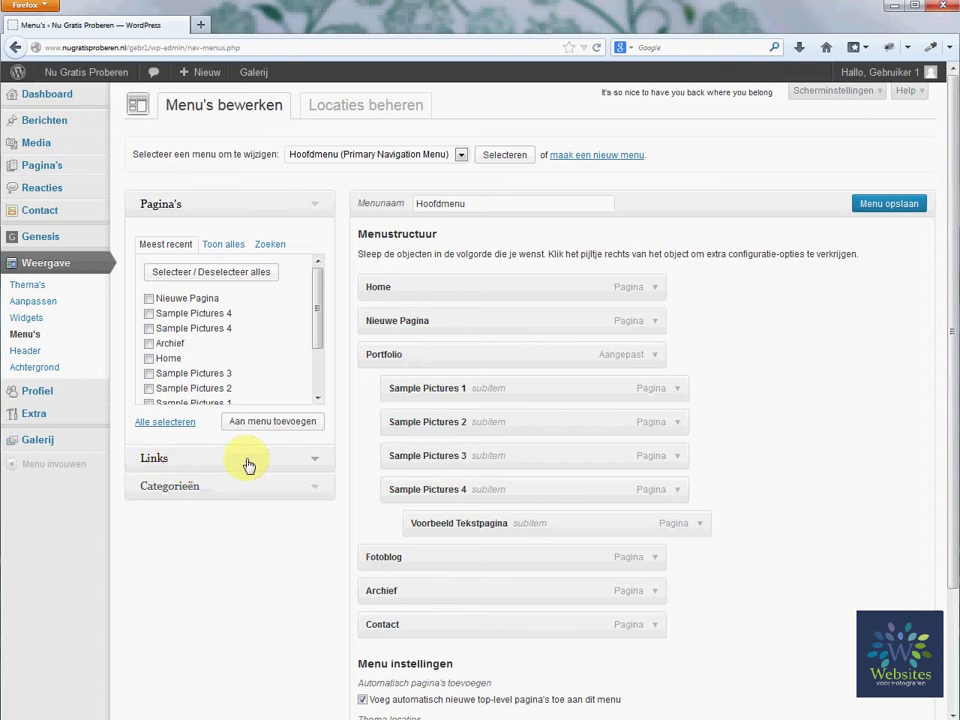
pyautogui.click(316, 463)
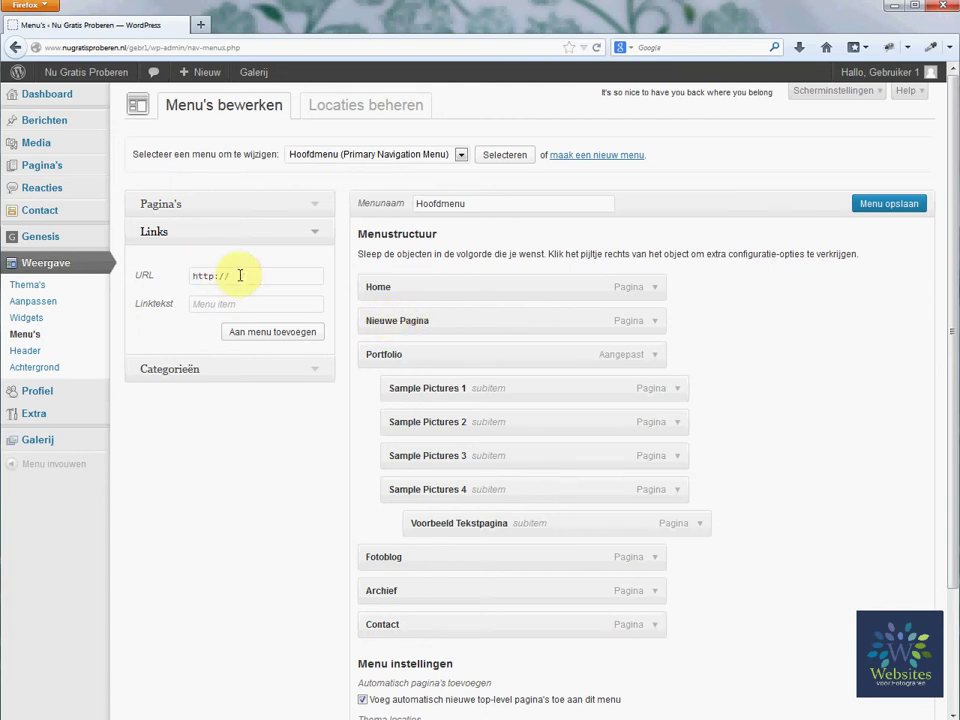
pyautogui.moveTo(241, 275); pyautogui.dragTo(180, 275)
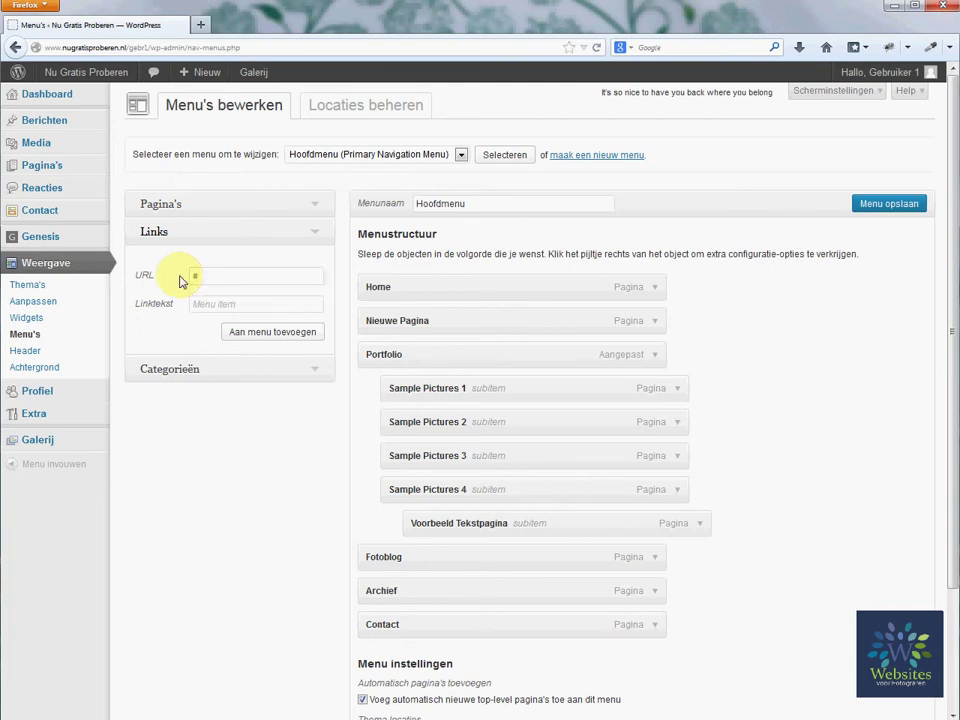
pyautogui.click(203, 304)
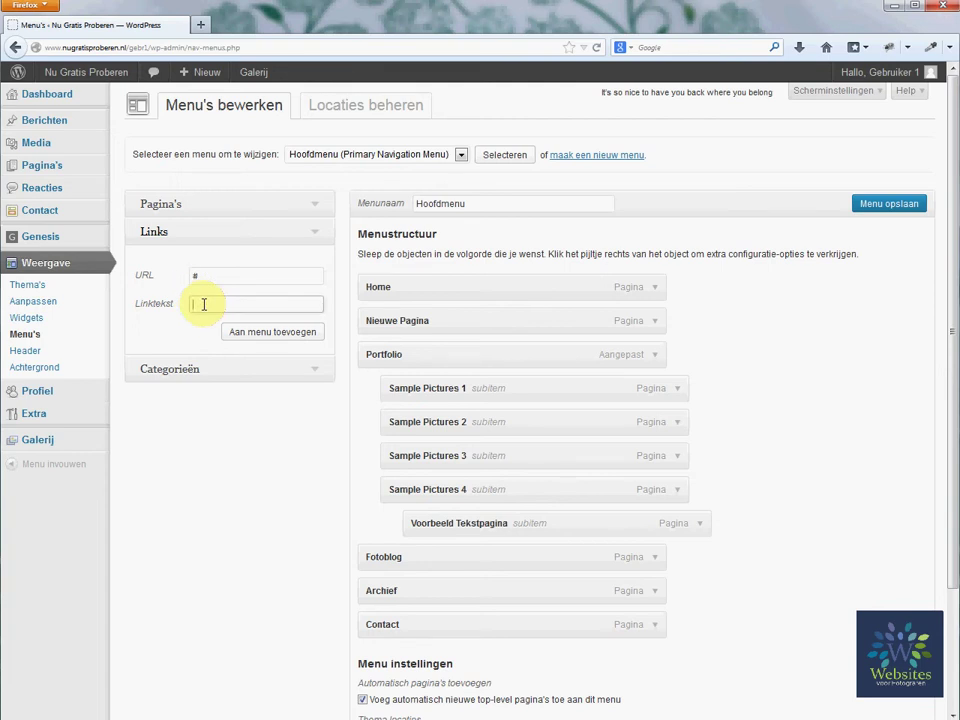
pyautogui.write('Hoofd')
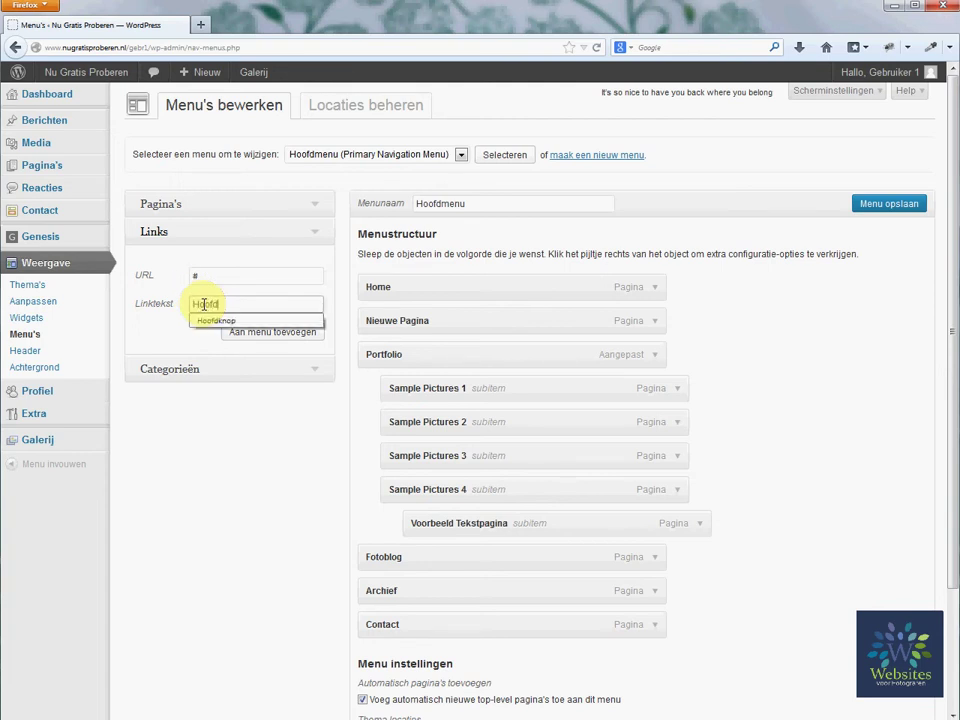
pyautogui.write('Pagina')
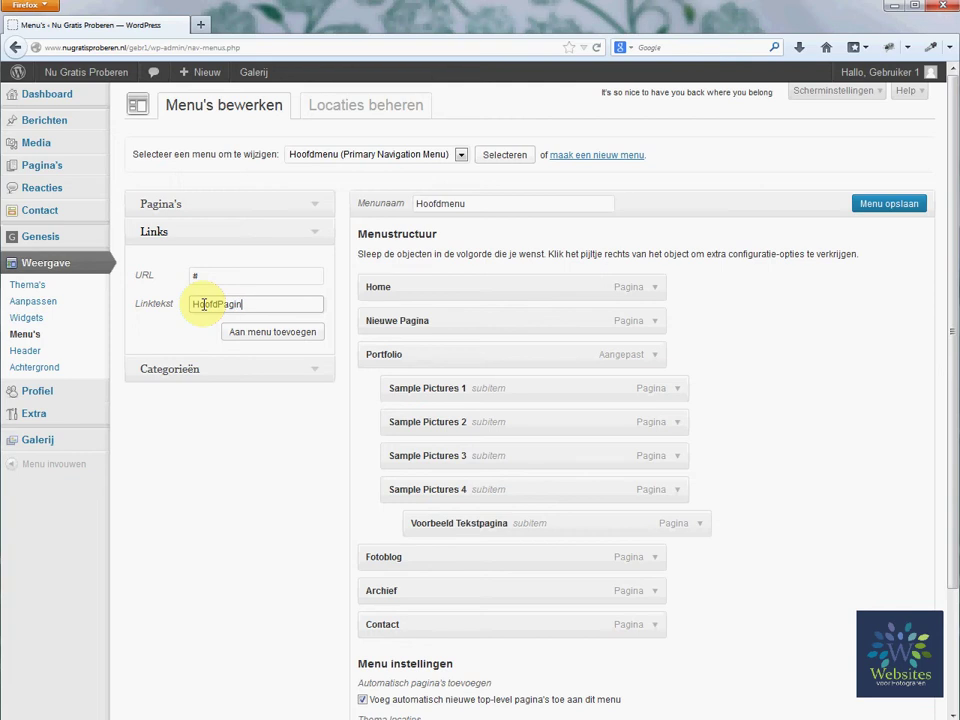
pyautogui.click(249, 336)
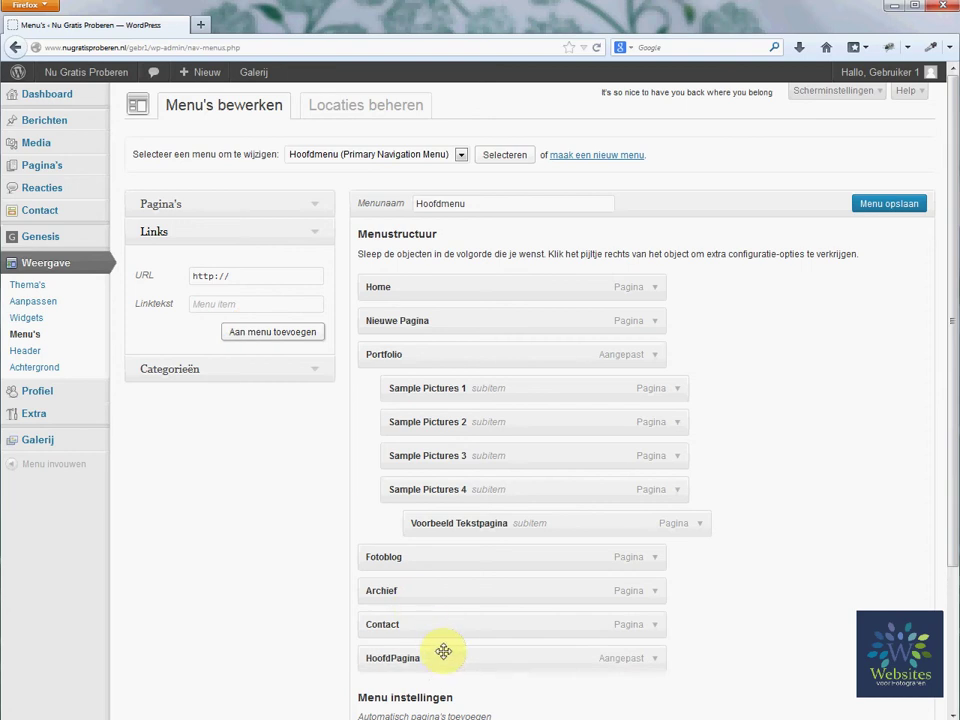
# Place HoofdPagina after Home with Nieuwe Pagina as its subitem, save Hoofdmenu and test the new item on the site.
pyautogui.moveTo(444, 665); pyautogui.dragTo(506, 354)
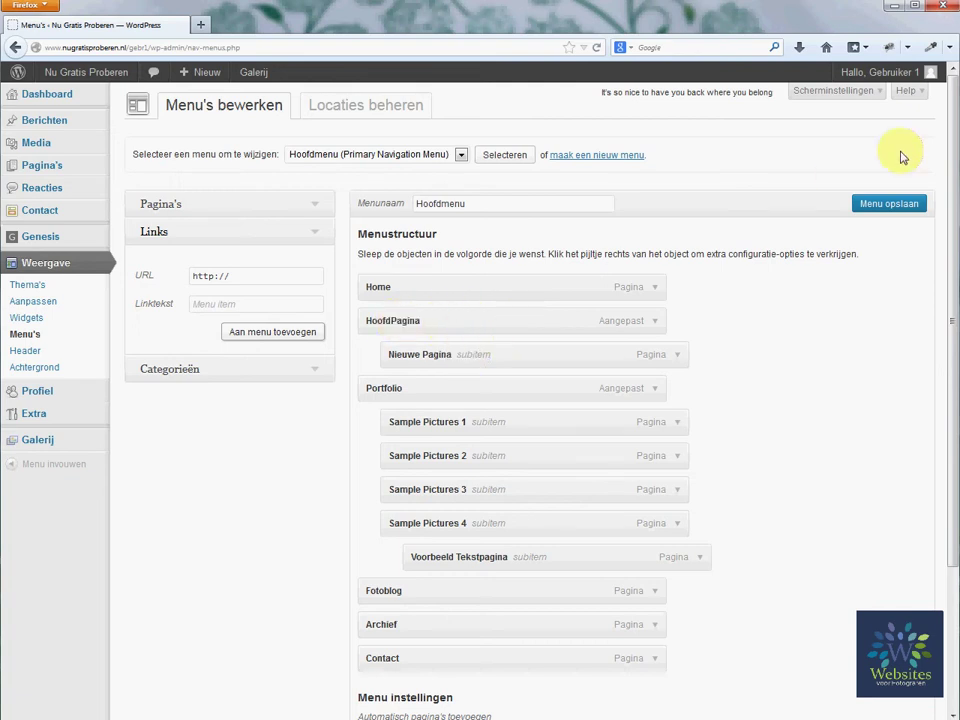
pyautogui.click(899, 207)
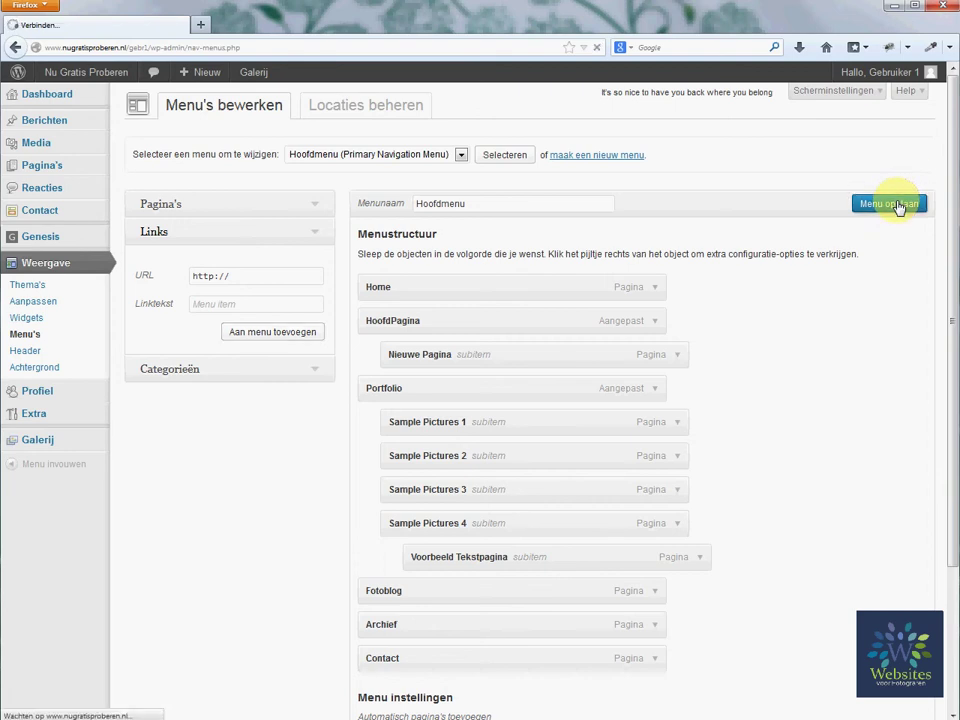
pyautogui.click(95, 79)
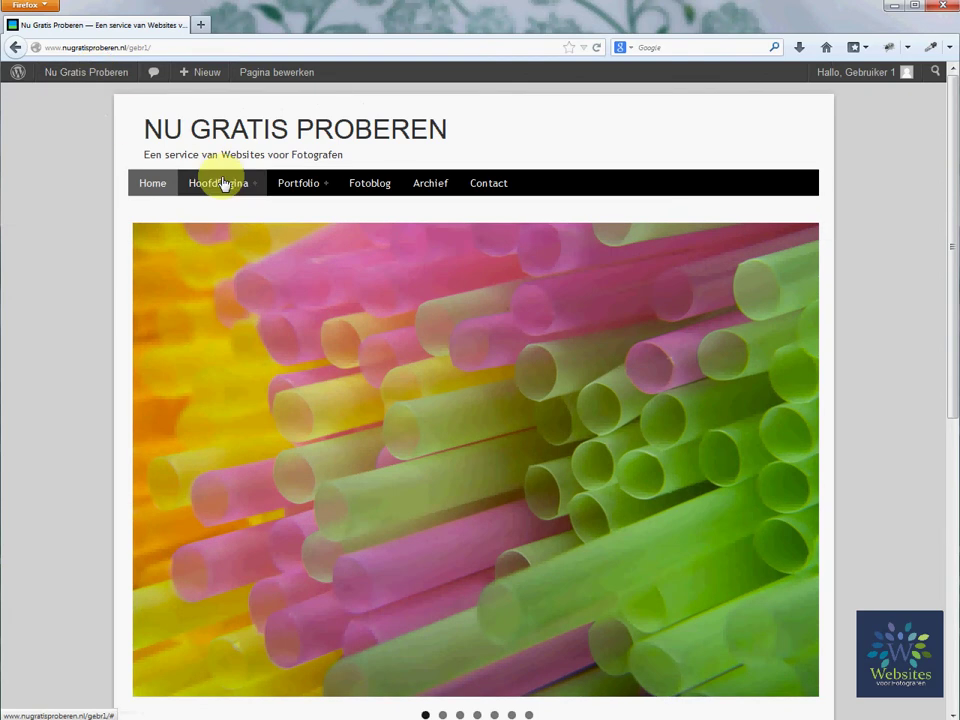
pyautogui.click(235, 188)
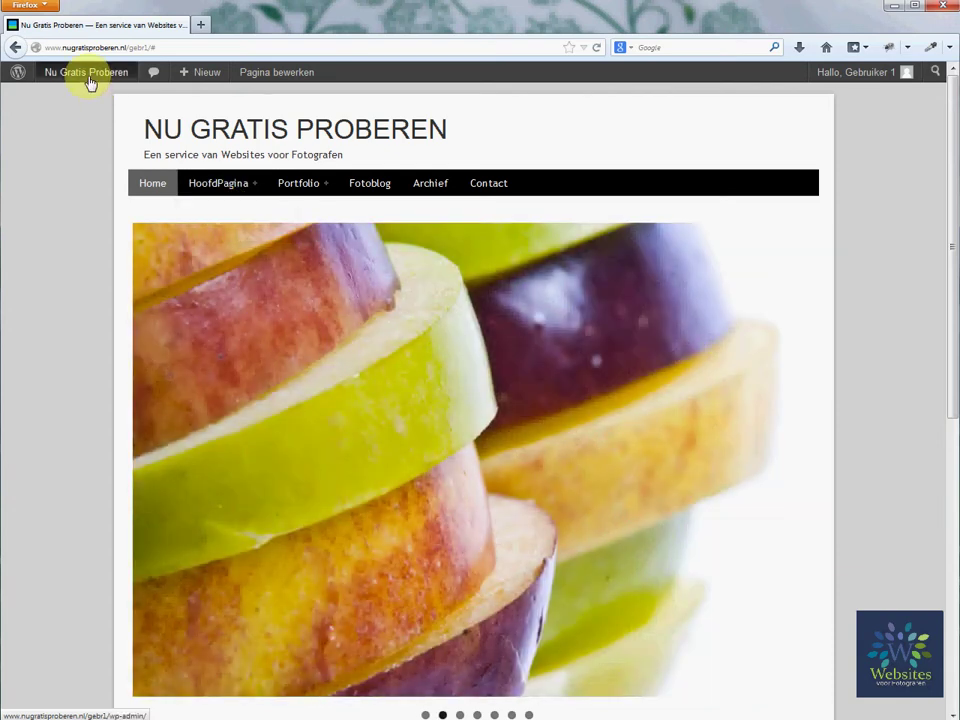
# Reopen the menu editor and review Hoofdmenu's structure and menu settings.
pyautogui.moveTo(88, 82)
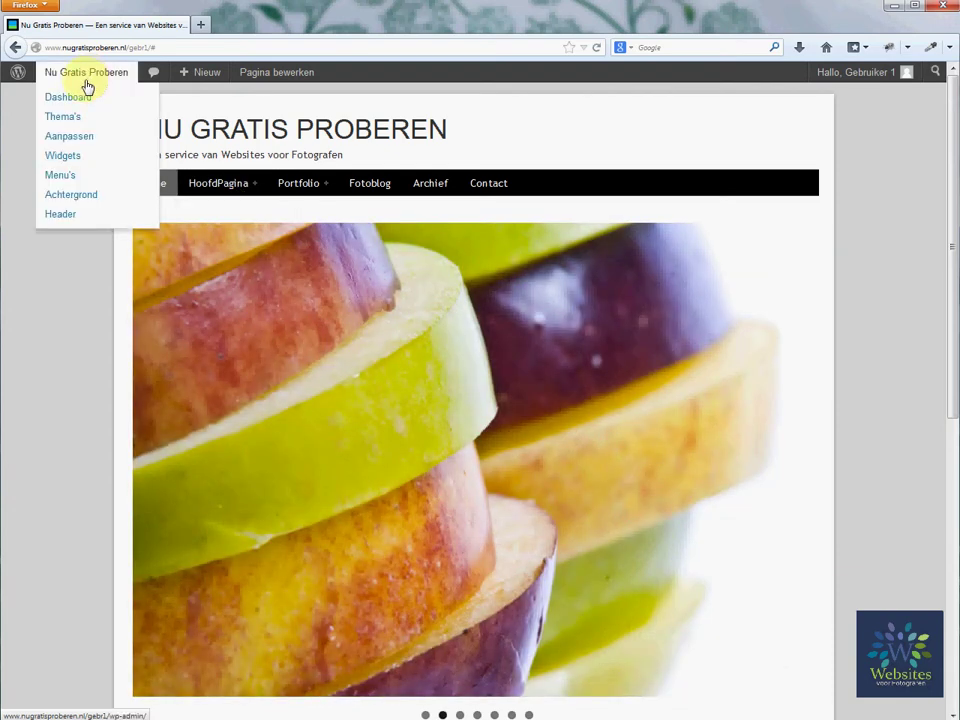
pyautogui.click(75, 177)
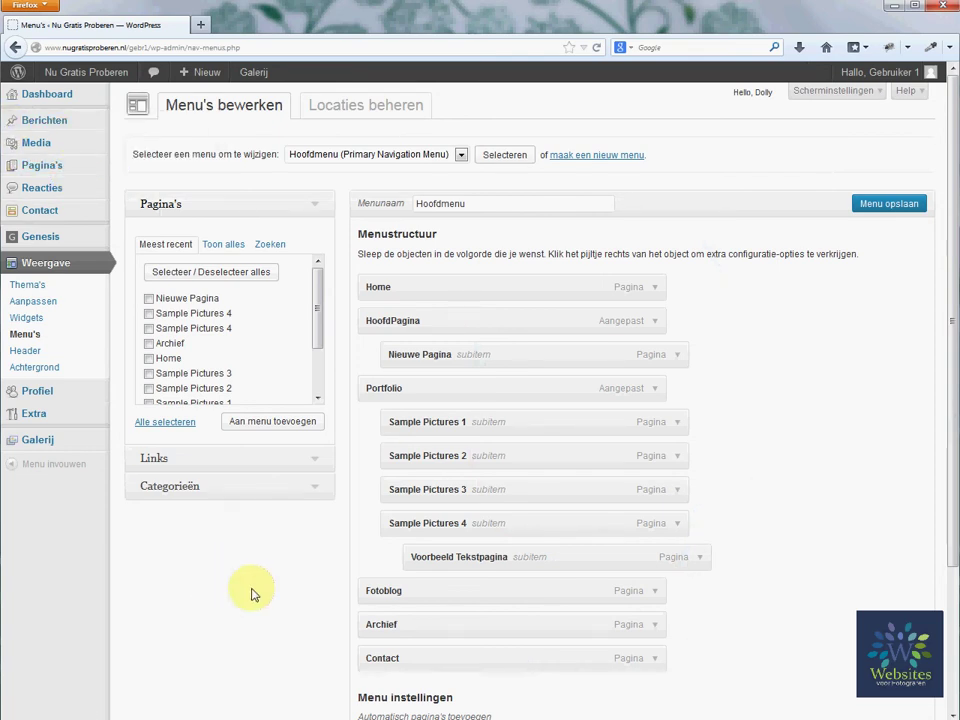
pyautogui.scroll(-3, 251, 594)
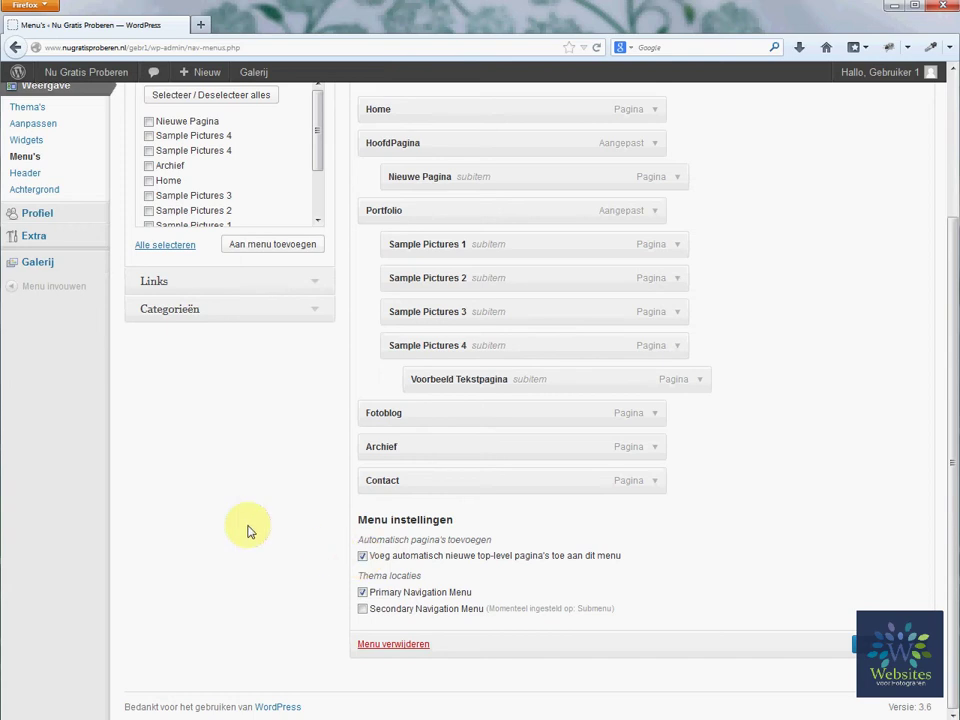
pyautogui.scroll(3, 257, 521)
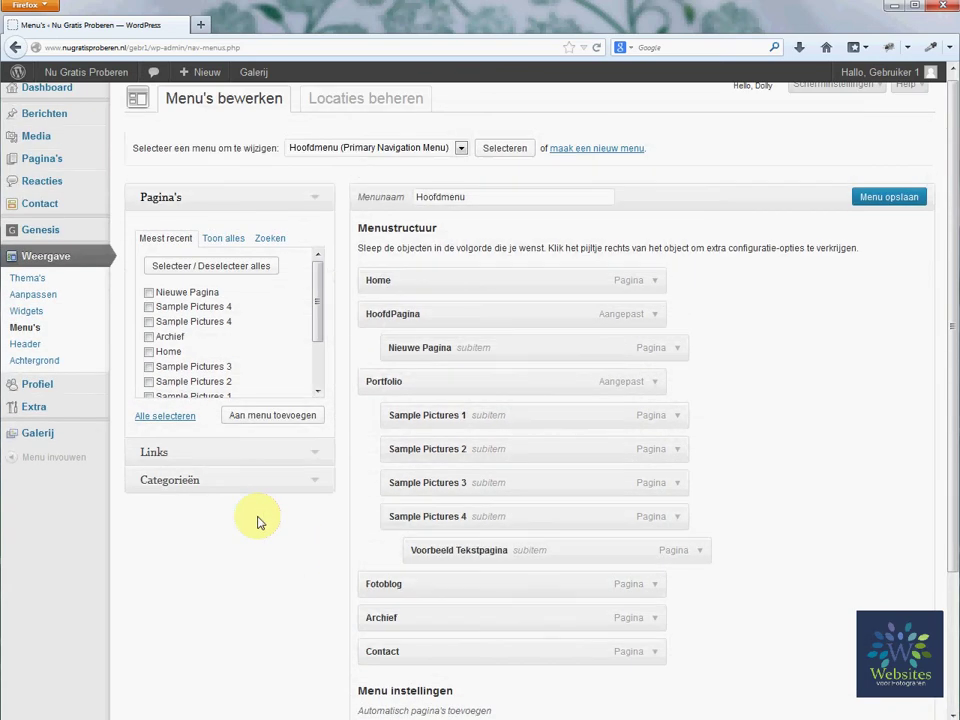
pyautogui.moveTo(72, 168)
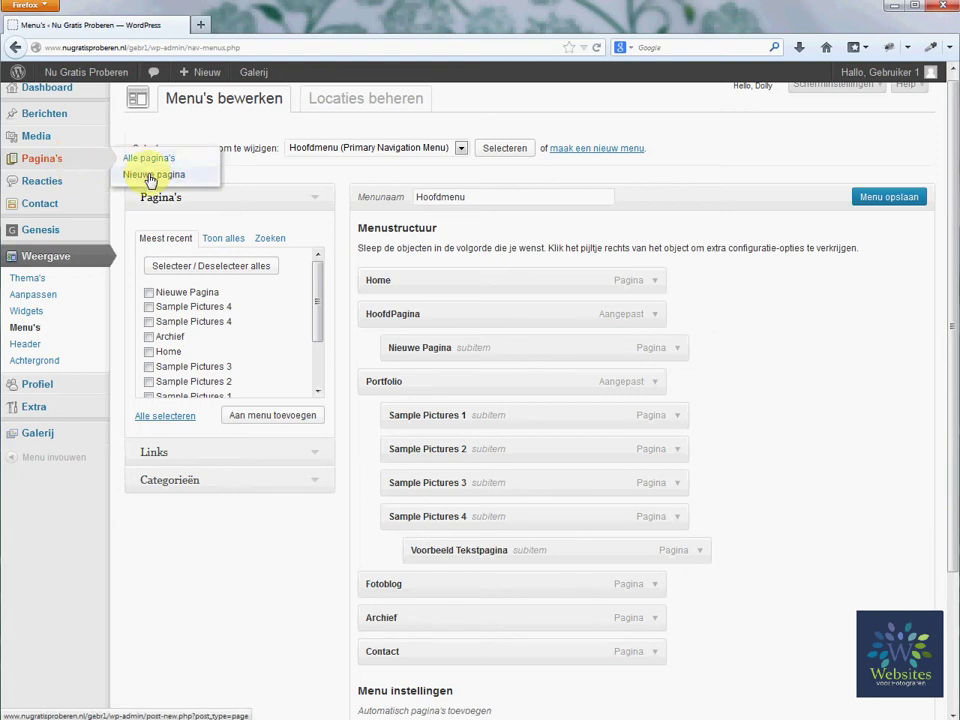
pyautogui.scroll(-2, 248, 634)
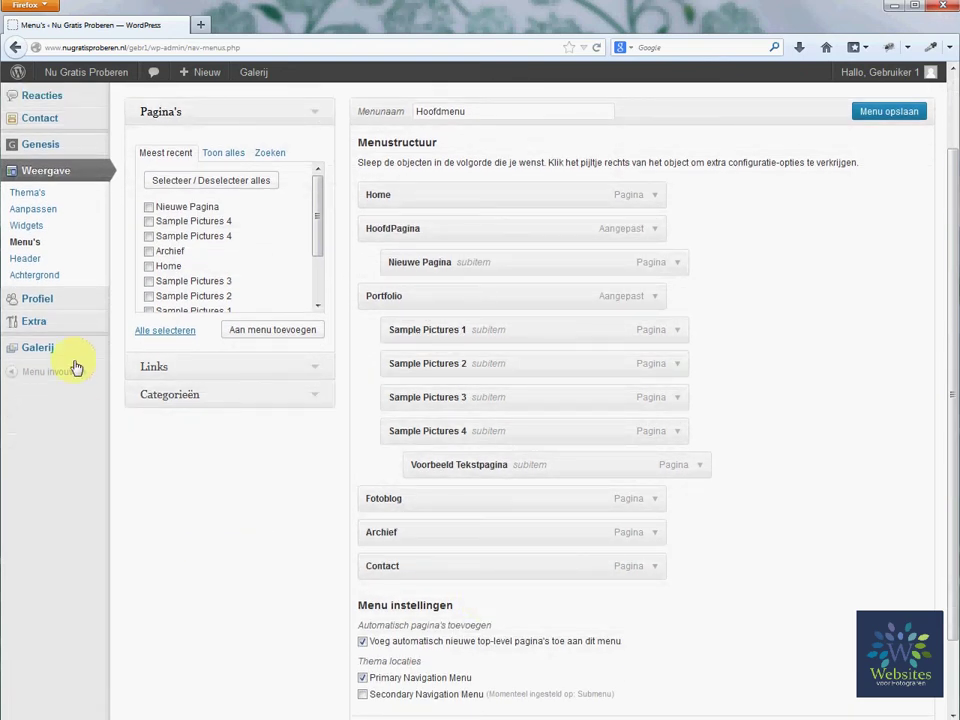
pyautogui.moveTo(73, 349)
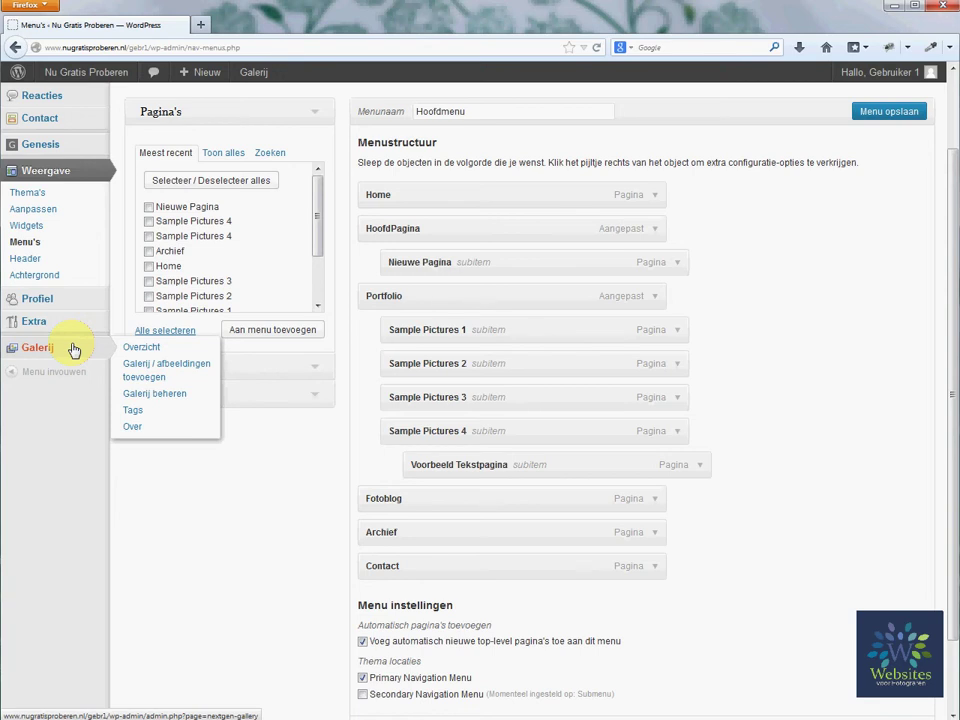
pyautogui.click(73, 349)
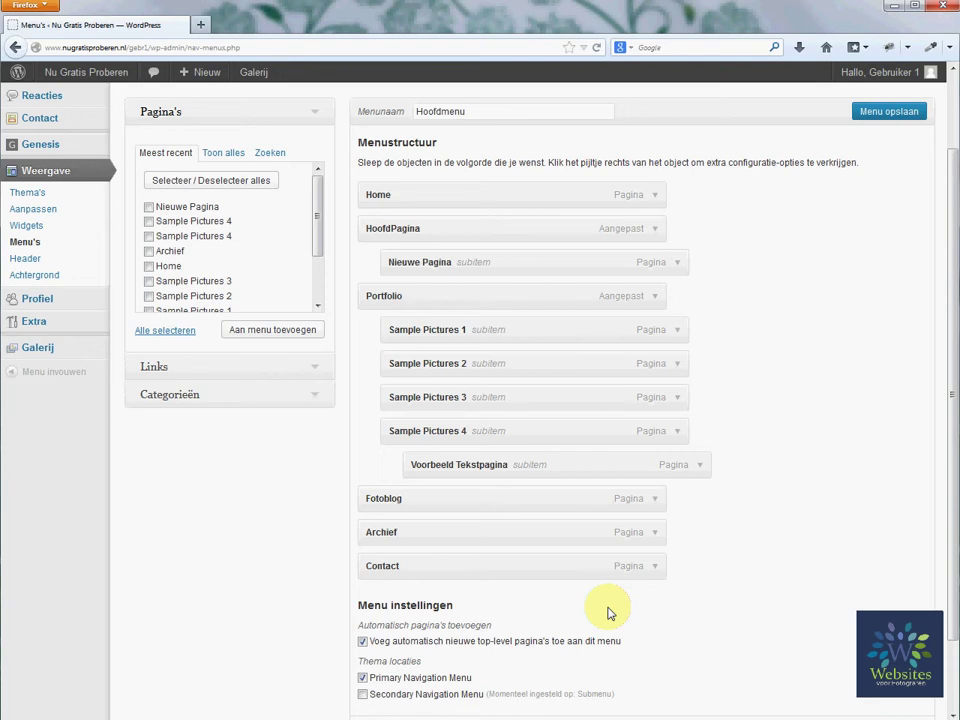
pyautogui.scroll(2, 610, 613)
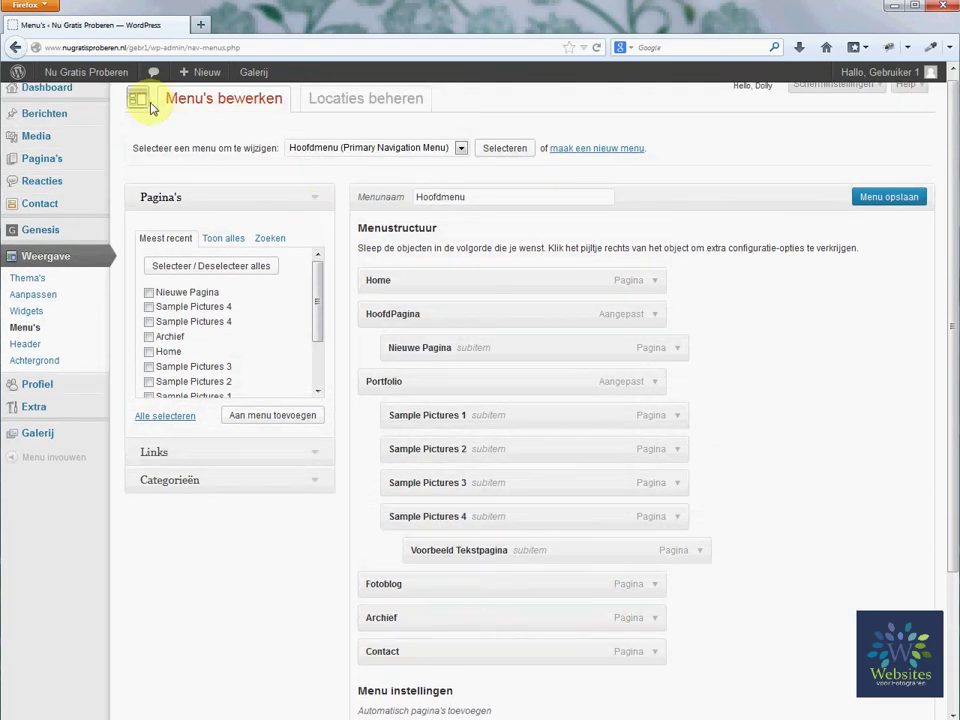
# Return to the menu editor from the site, remove the Contact page from Hoofdmenu and save the menu.
pyautogui.moveTo(98, 85)
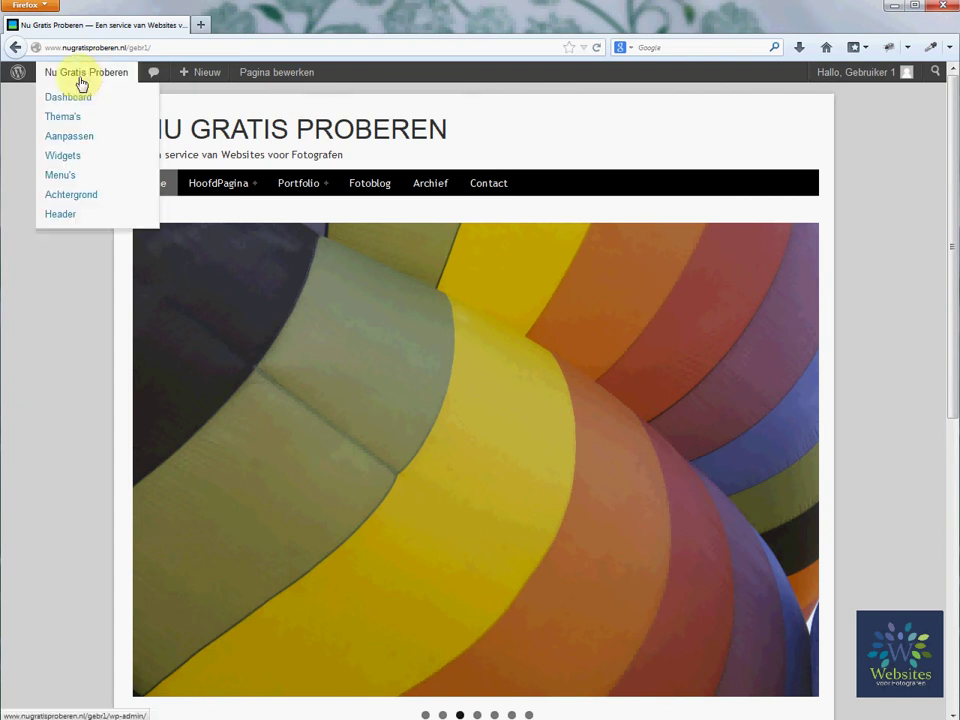
pyautogui.click(77, 184)
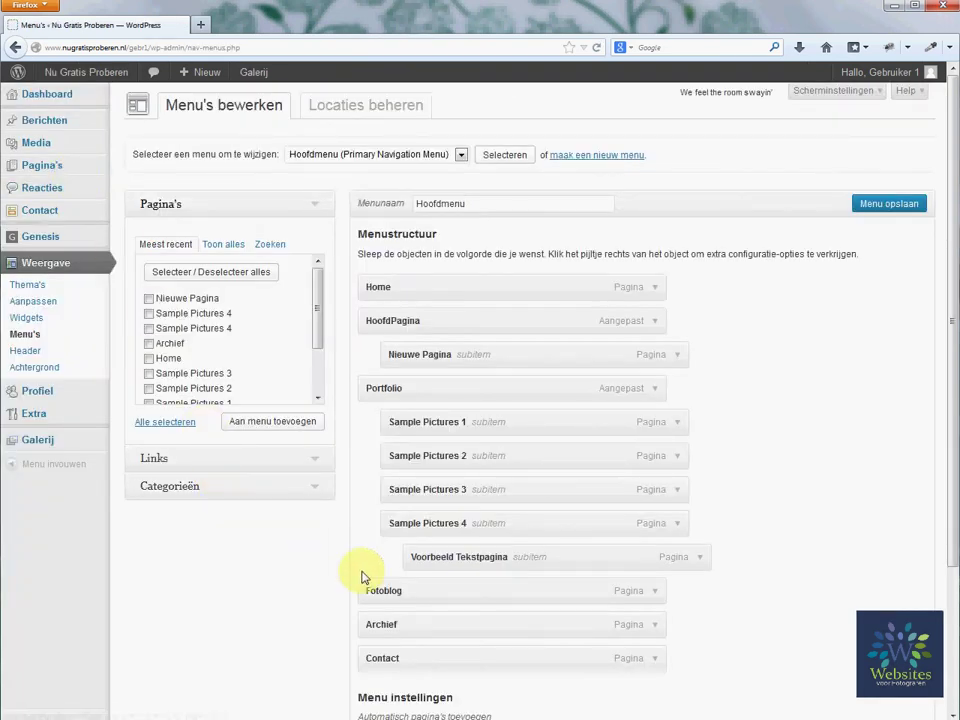
pyautogui.scroll(-3, 658, 666)
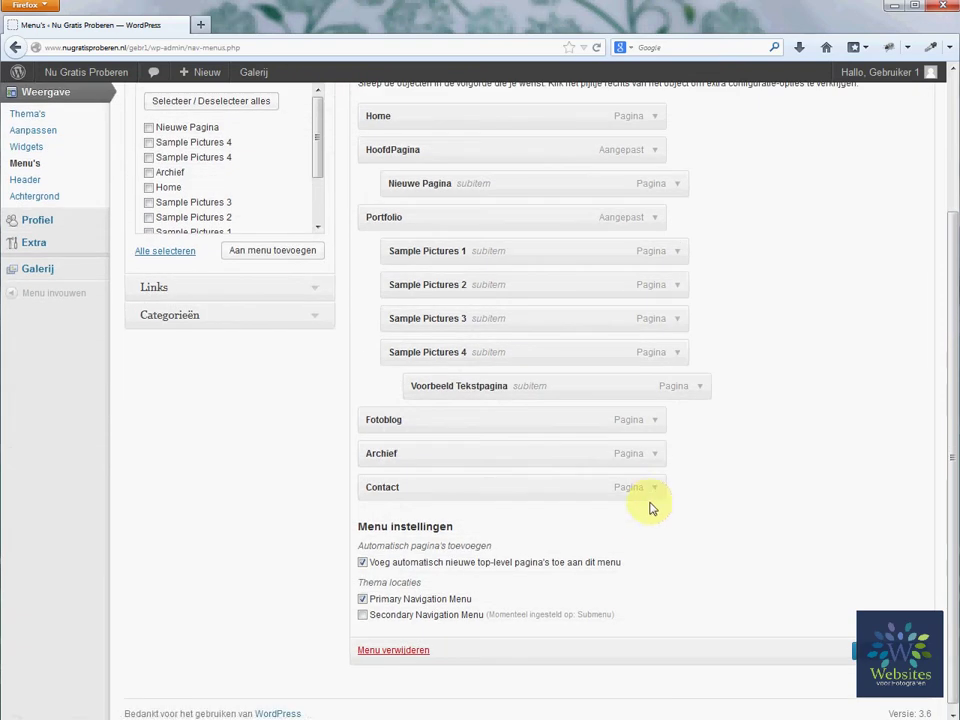
pyautogui.click(654, 489)
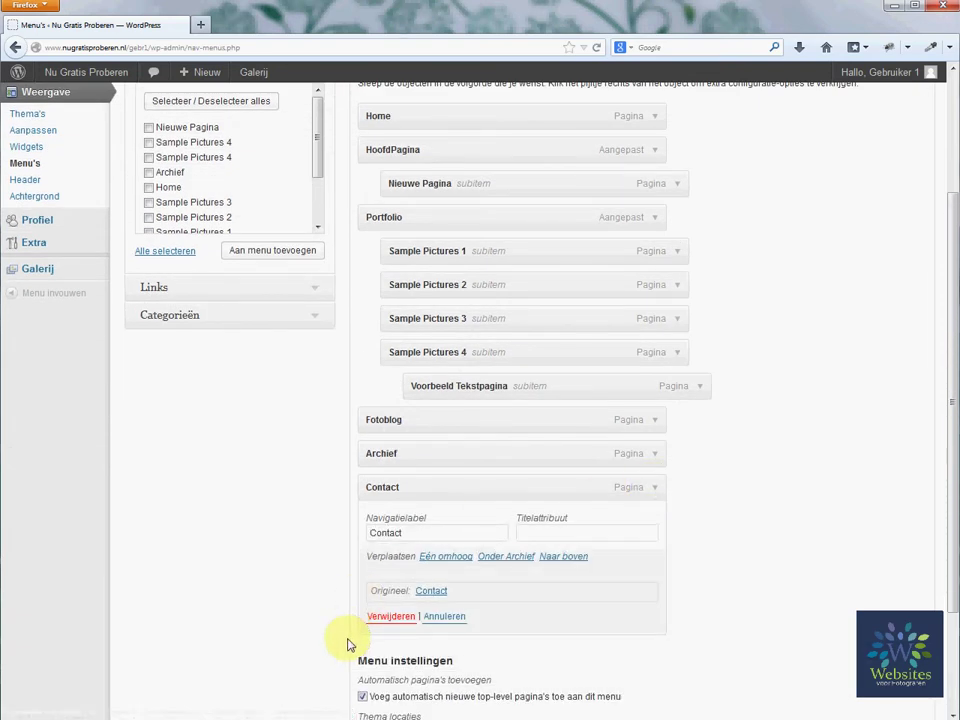
pyautogui.click(390, 617)
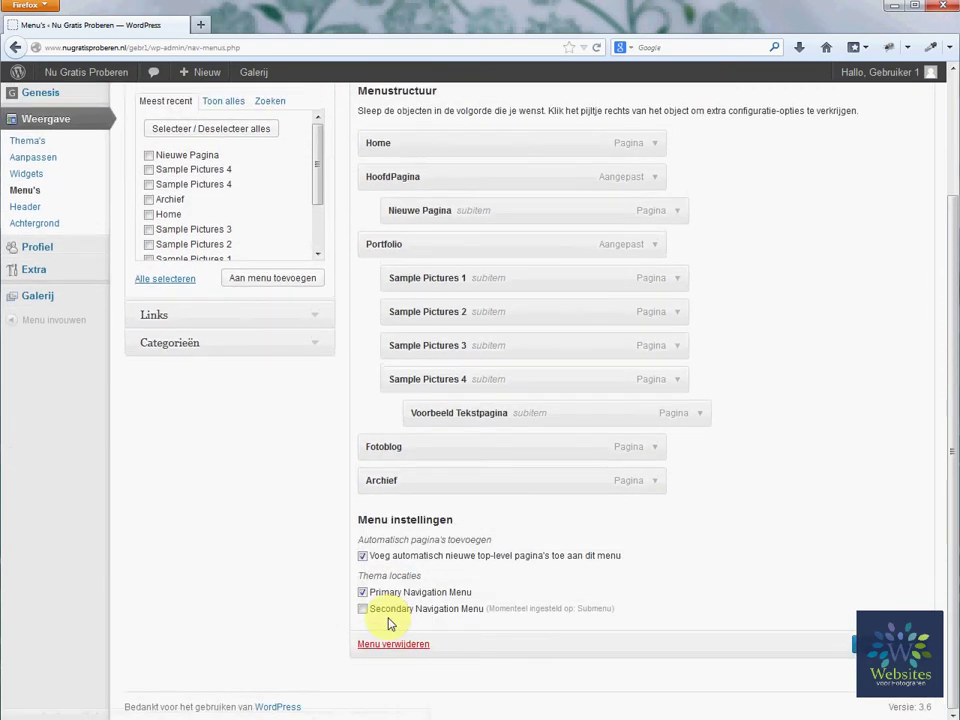
pyautogui.click(885, 643)
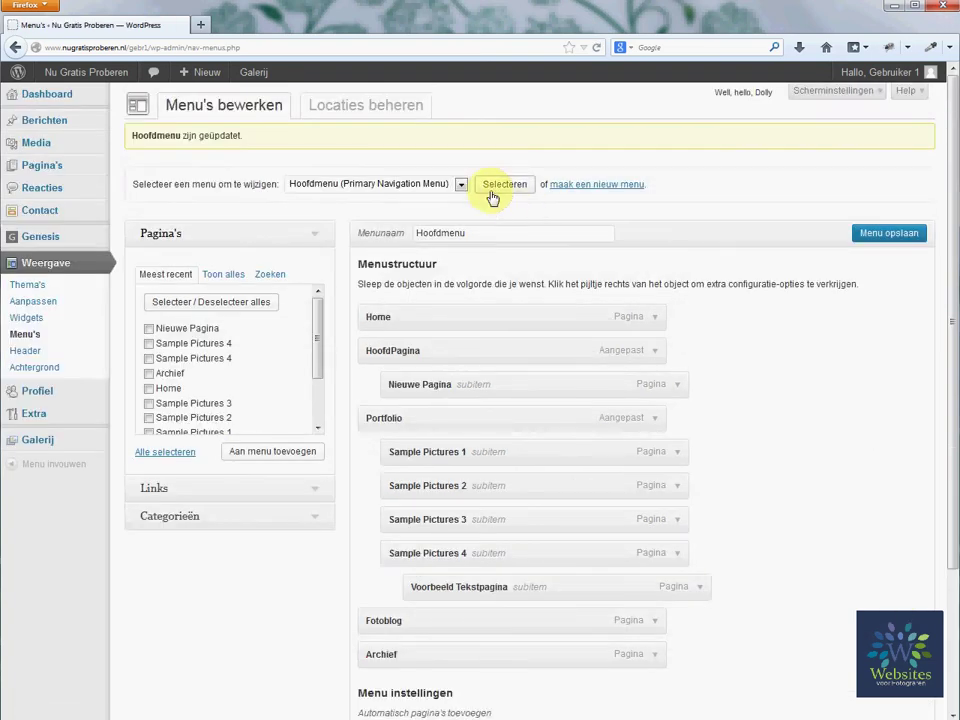
# Add the Contact page to Submenu (Secondary Navigation Menu), save it and view the second navigation bar on the site.
pyautogui.click(463, 186)
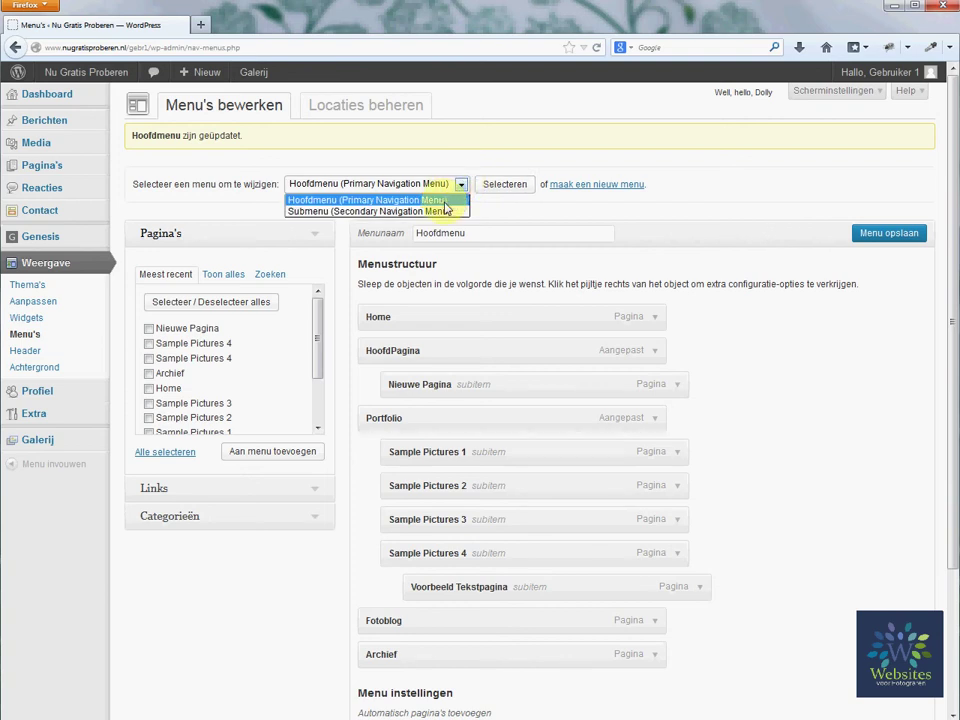
pyautogui.click(445, 212)
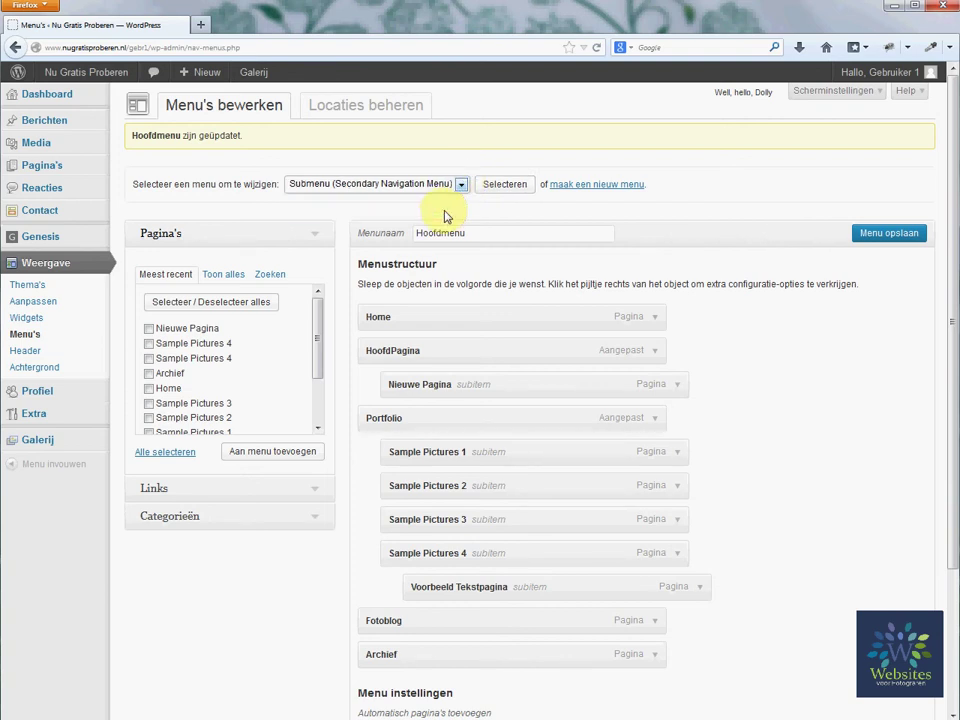
pyautogui.click(502, 190)
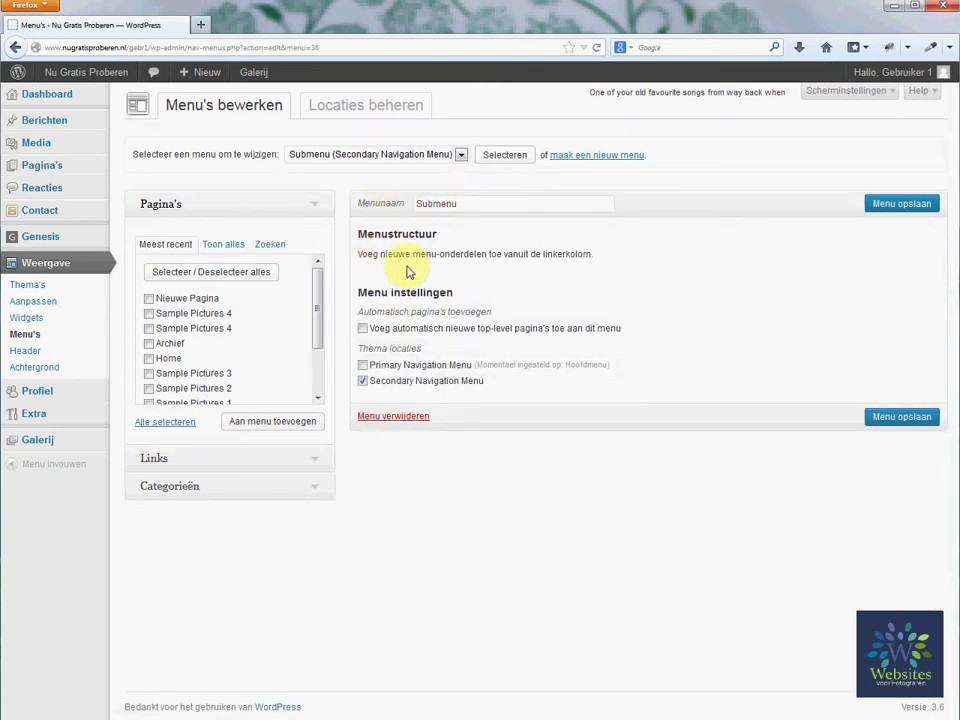
pyautogui.click(212, 246)
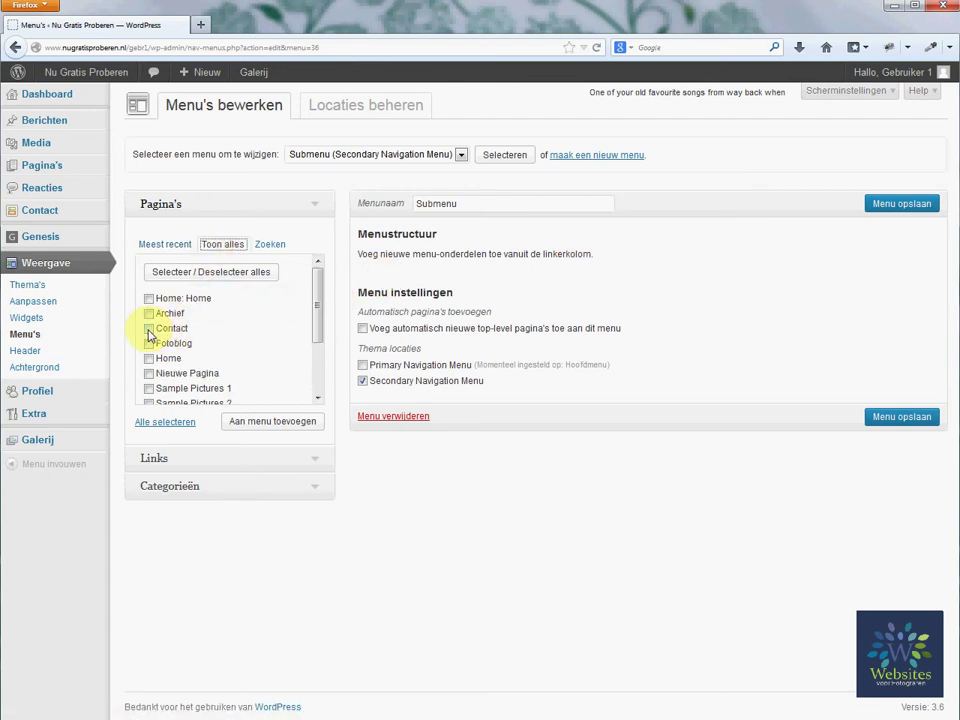
pyautogui.click(279, 425)
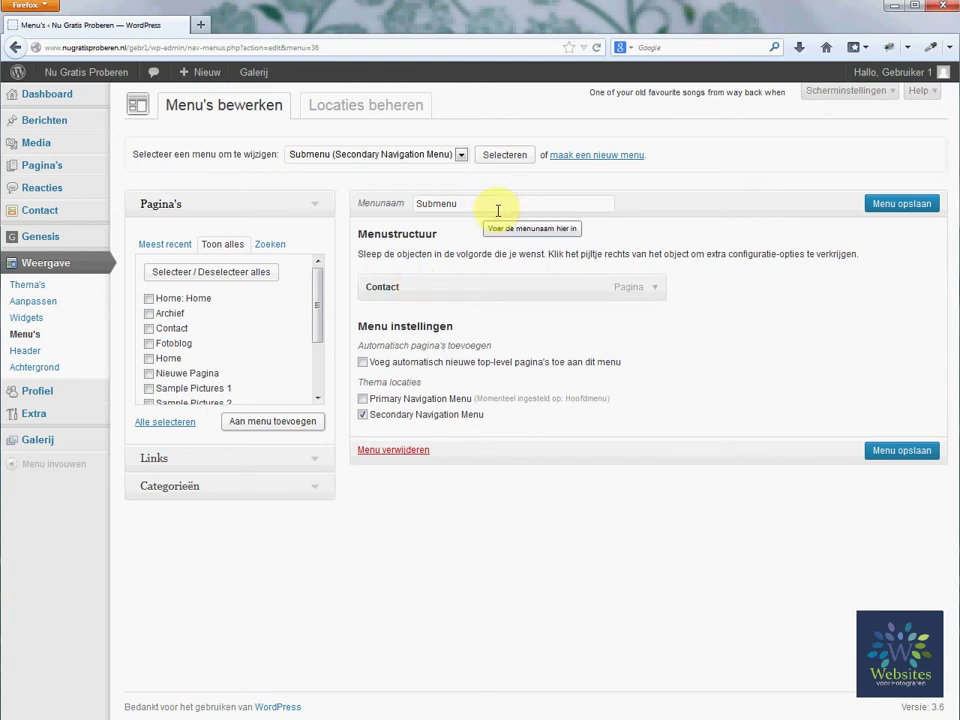
pyautogui.click(890, 206)
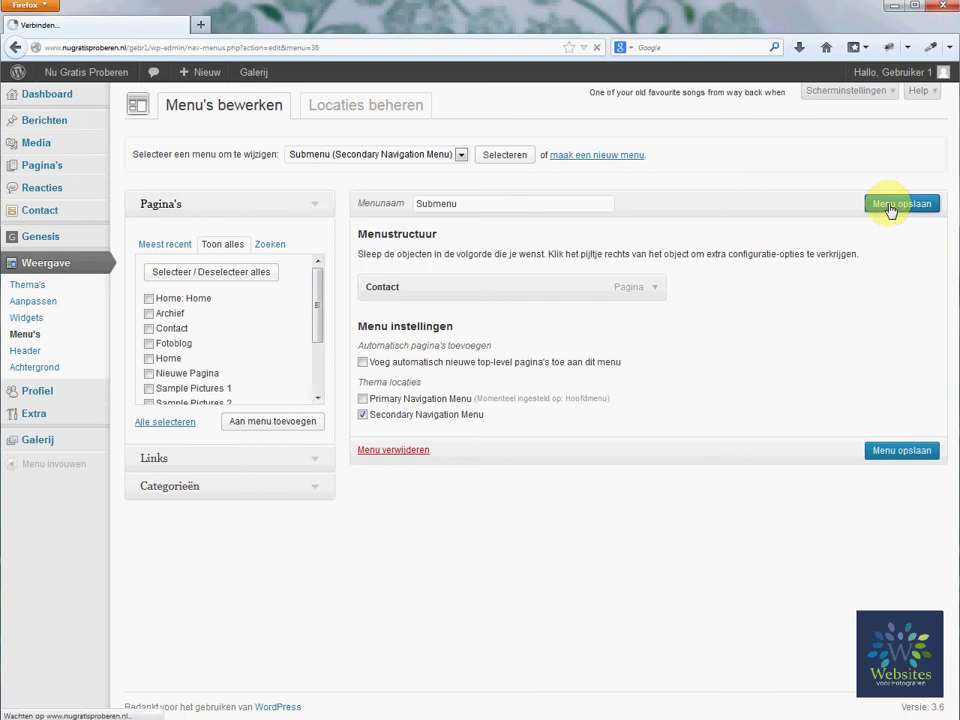
pyautogui.click(106, 77)
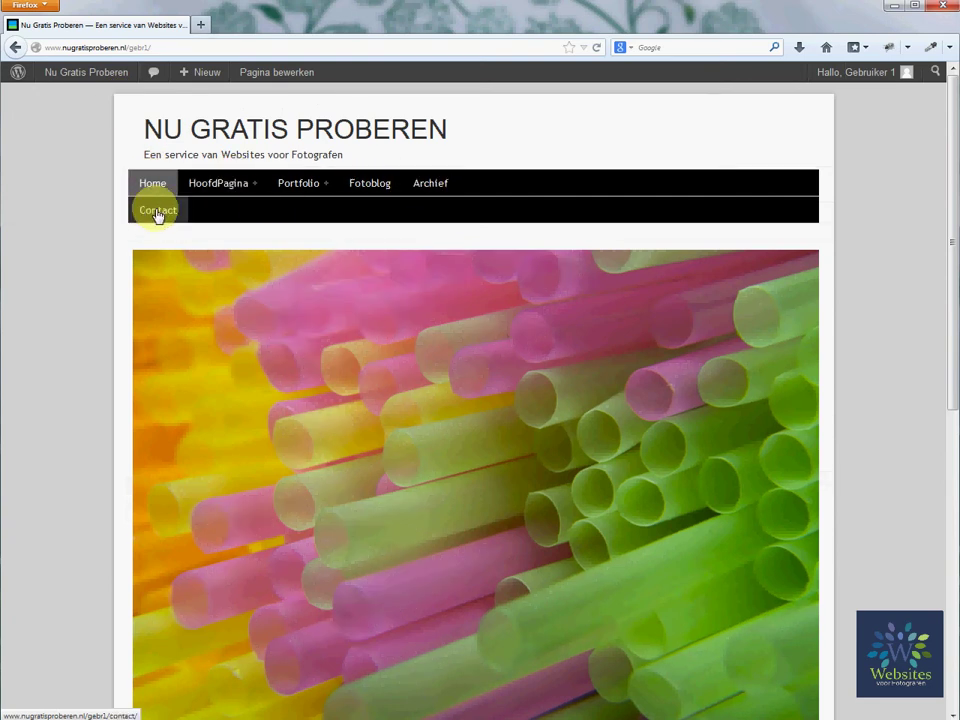
# Reopen the menu editor, remove Contact from Submenu and save the menu.
pyautogui.moveTo(72, 82)
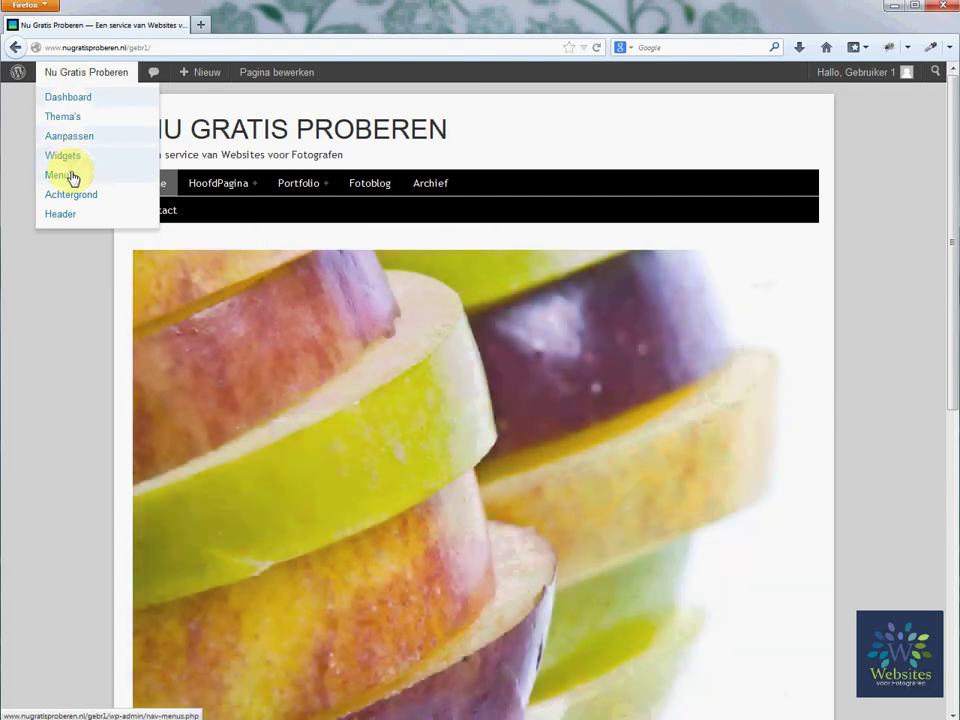
pyautogui.click(71, 175)
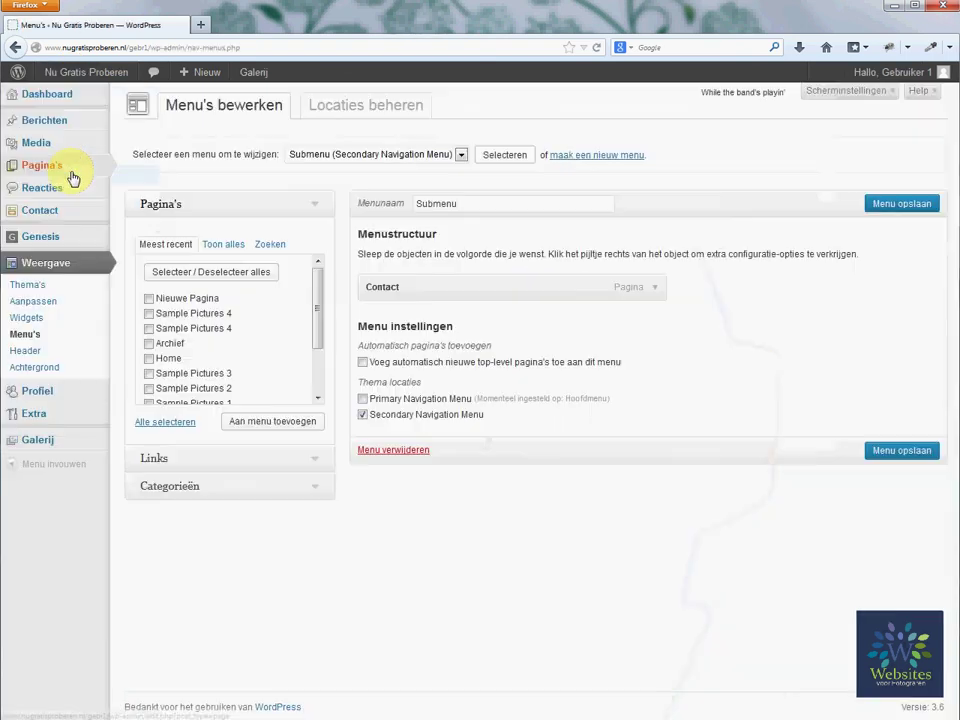
pyautogui.click(657, 291)
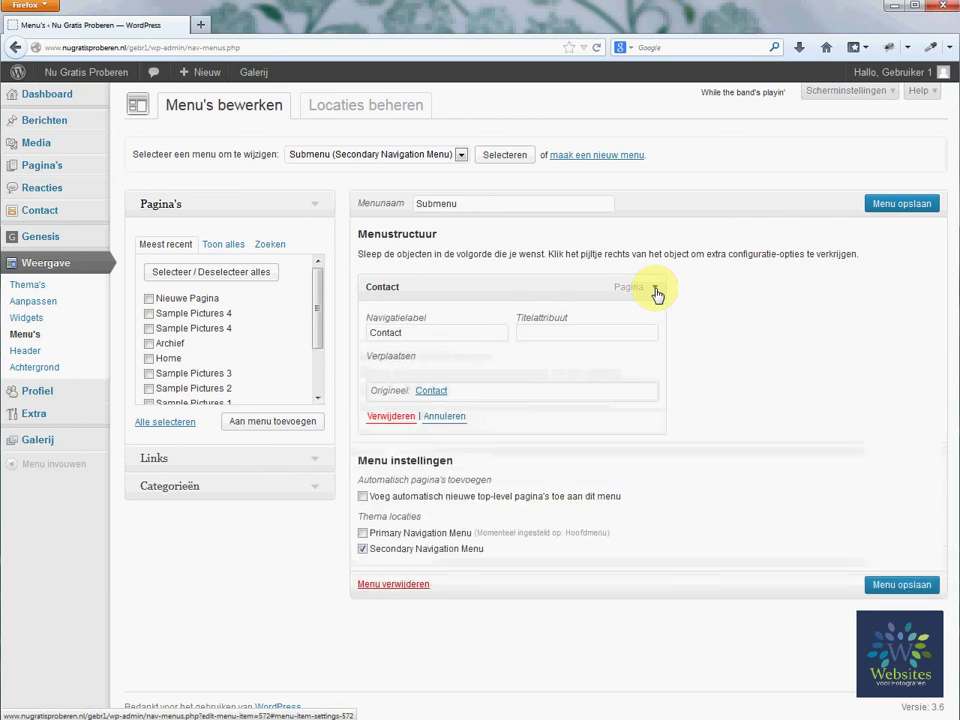
pyautogui.click(390, 417)
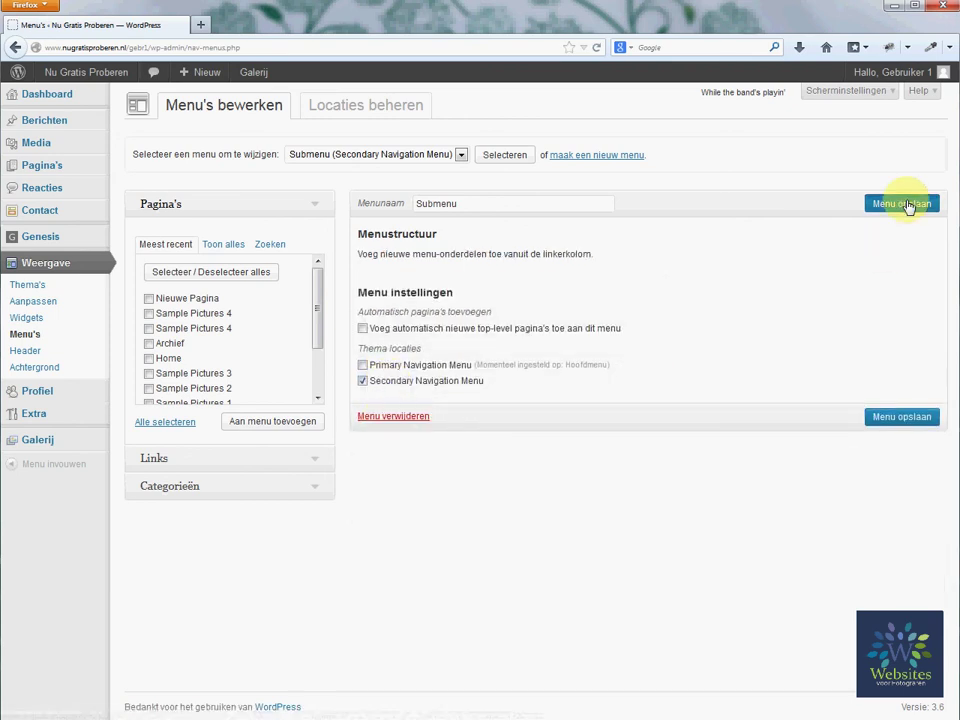
pyautogui.click(905, 204)
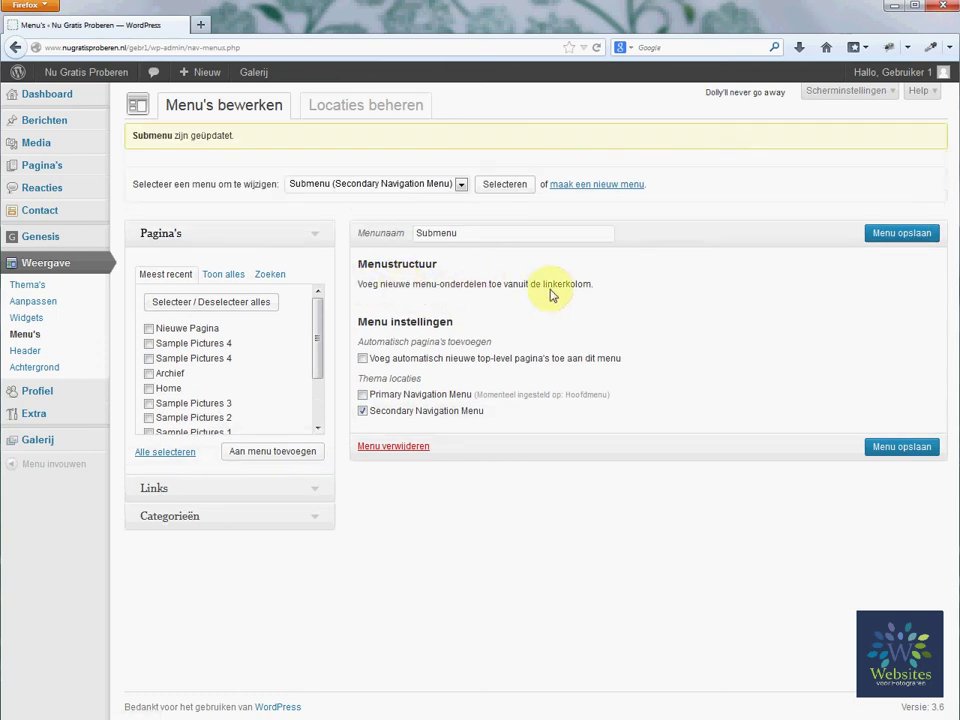
# Switch to Hoofdmenu (Primary Navigation Menu) and add the Contact page from the full list of pages.
pyautogui.click(462, 185)
pyautogui.click(450, 200)
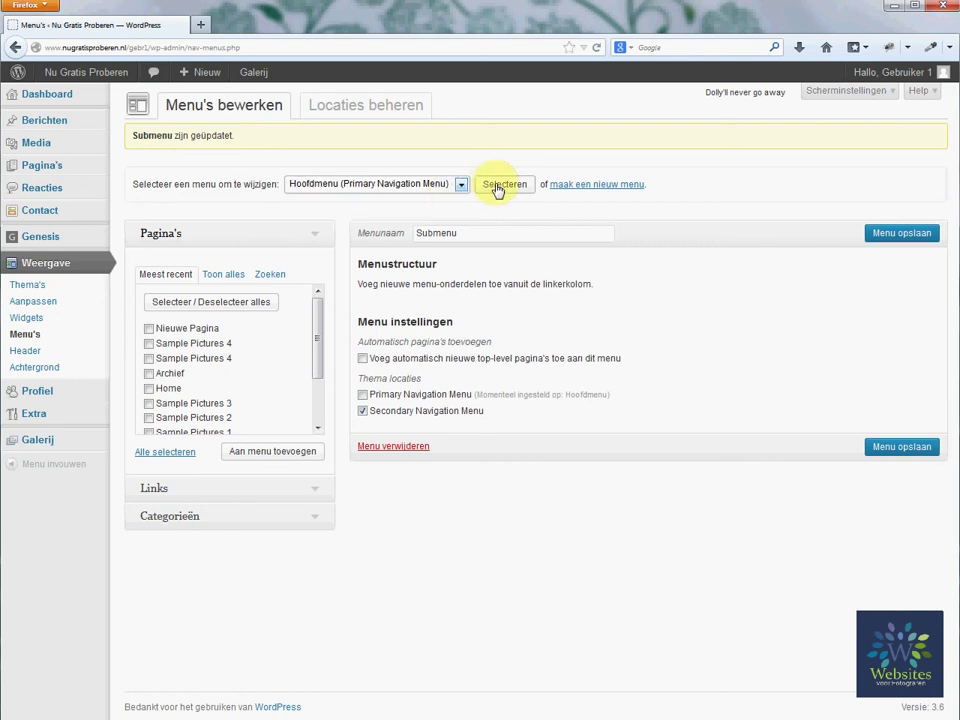
pyautogui.click(497, 188)
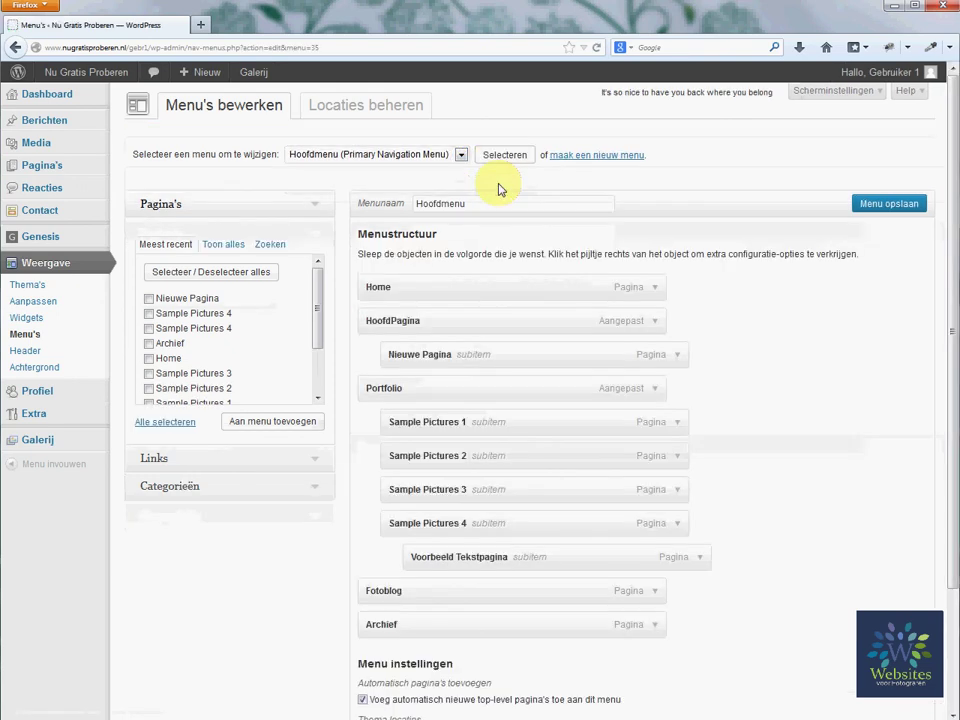
pyautogui.click(229, 245)
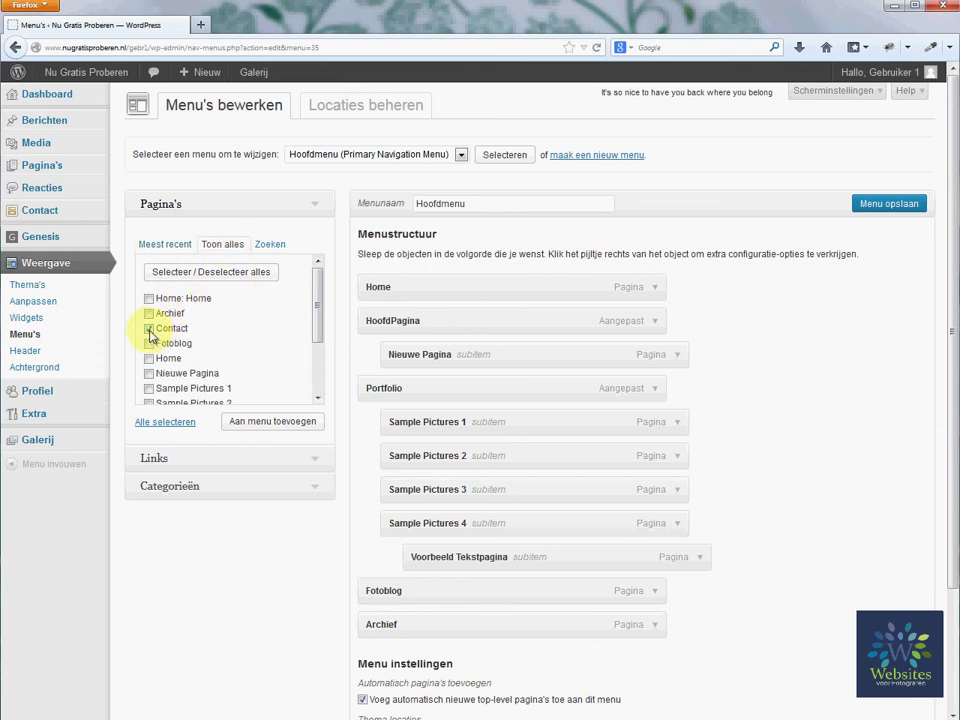
pyautogui.click(280, 424)
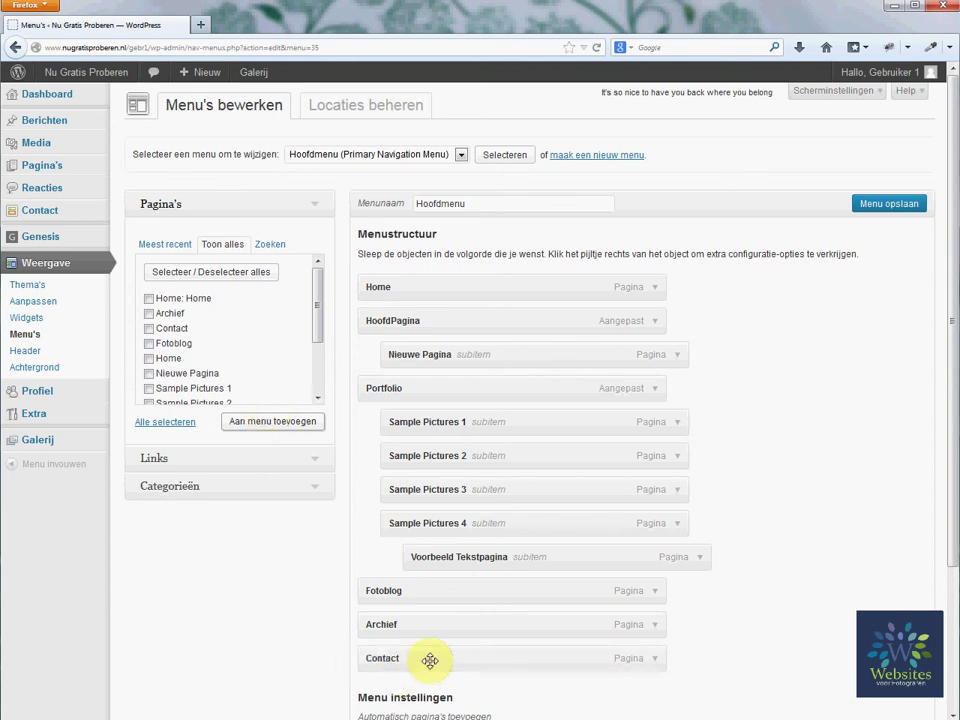
# Move Contact between Fotoblog and Archief, save Hoofdmenu and view the site.
pyautogui.moveTo(430, 660); pyautogui.dragTo(429, 626)
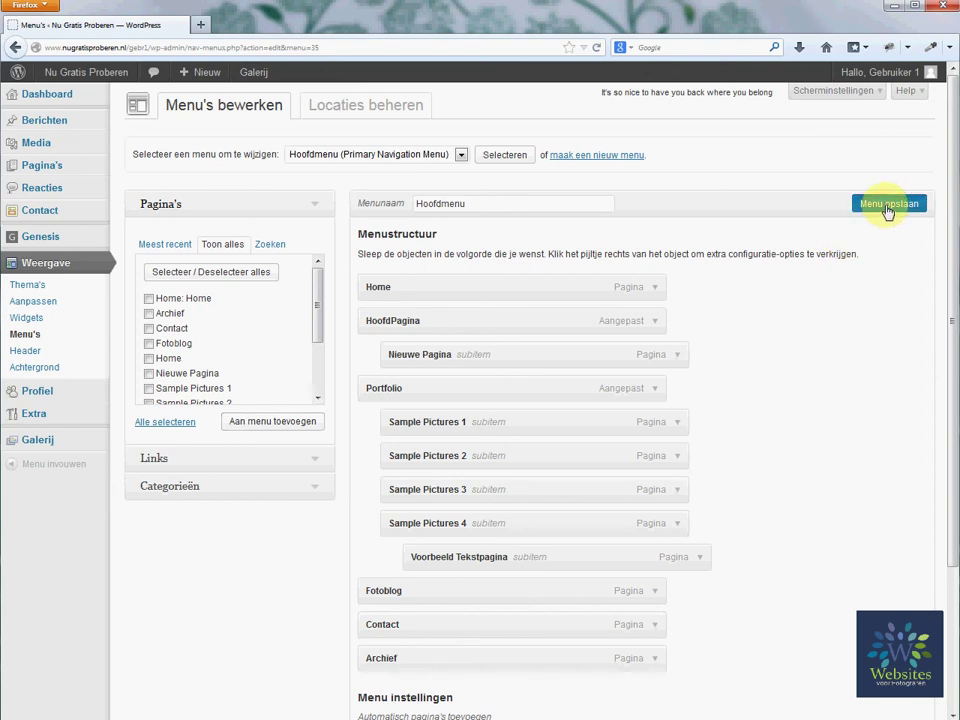
pyautogui.click(888, 205)
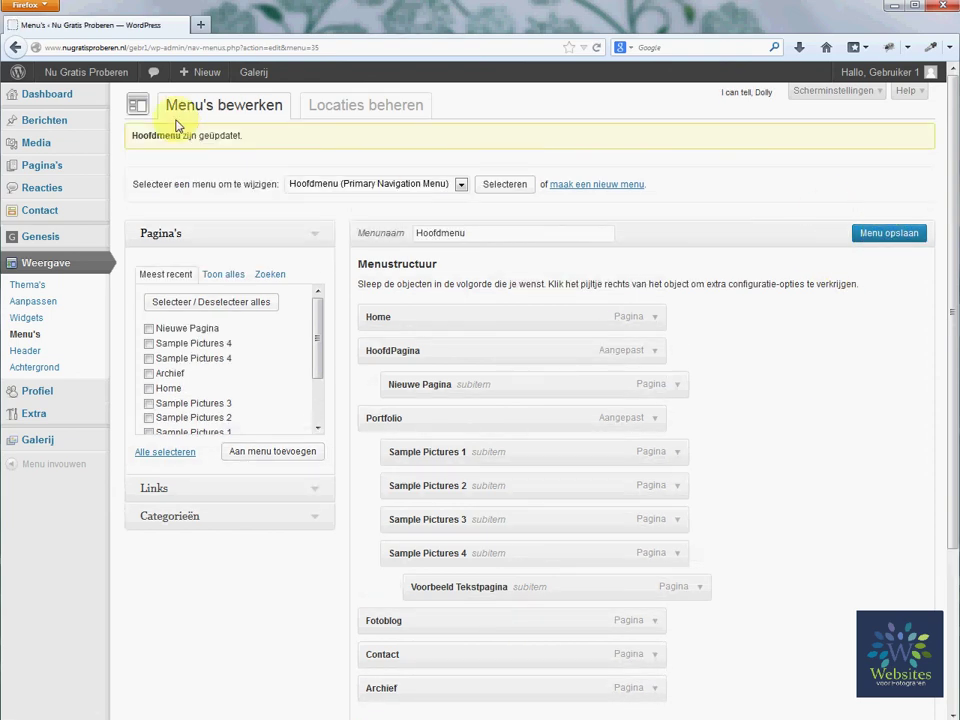
pyautogui.click(90, 75)
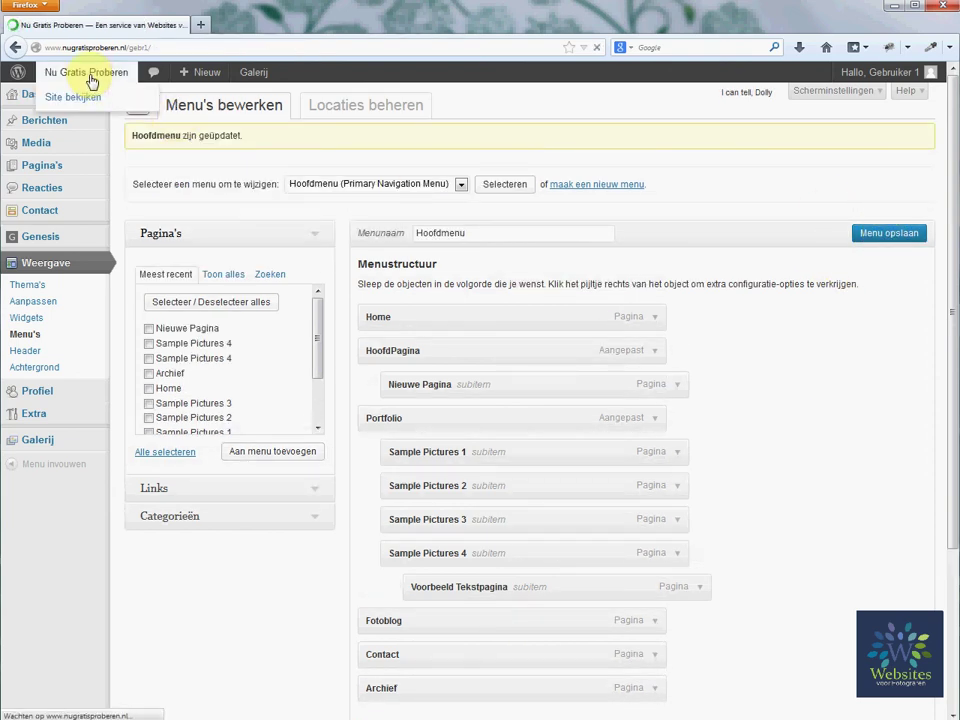